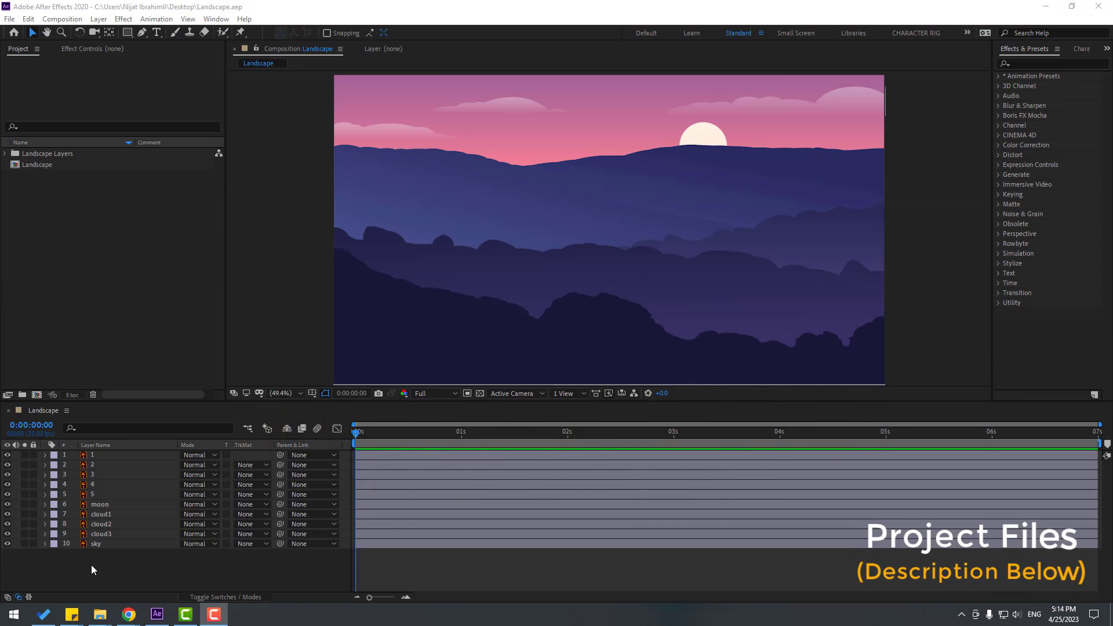
Step: Marquee-select all ten layers: 1–5, moon, cloud1–3 and sky
drag(92, 565, 107, 457)
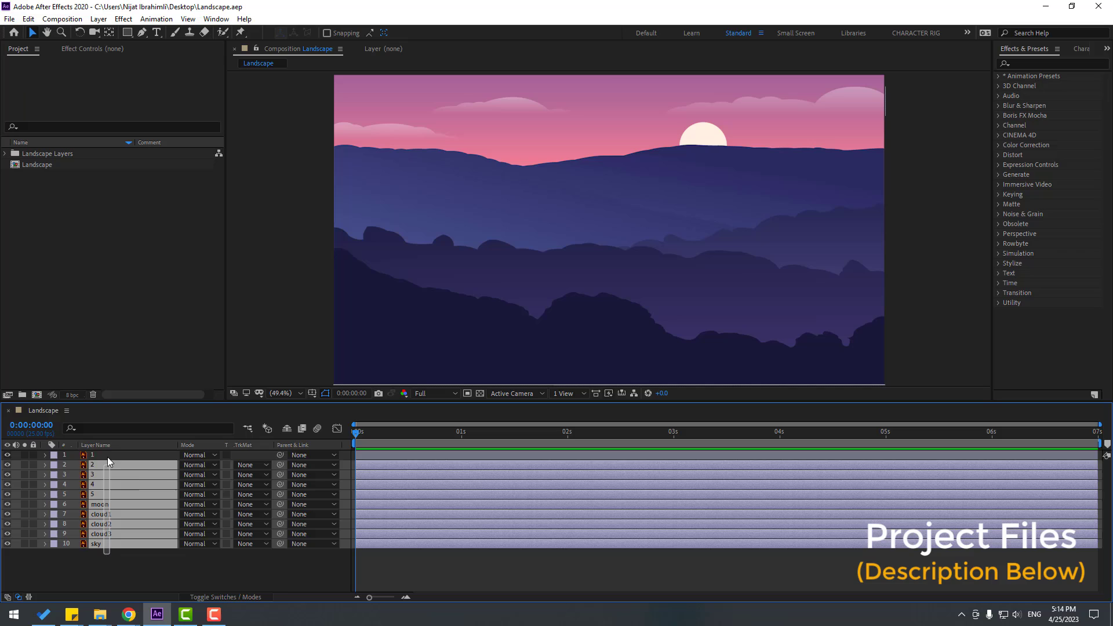
Step: Turn on the 3D switch for all ten selected layers
click(218, 597)
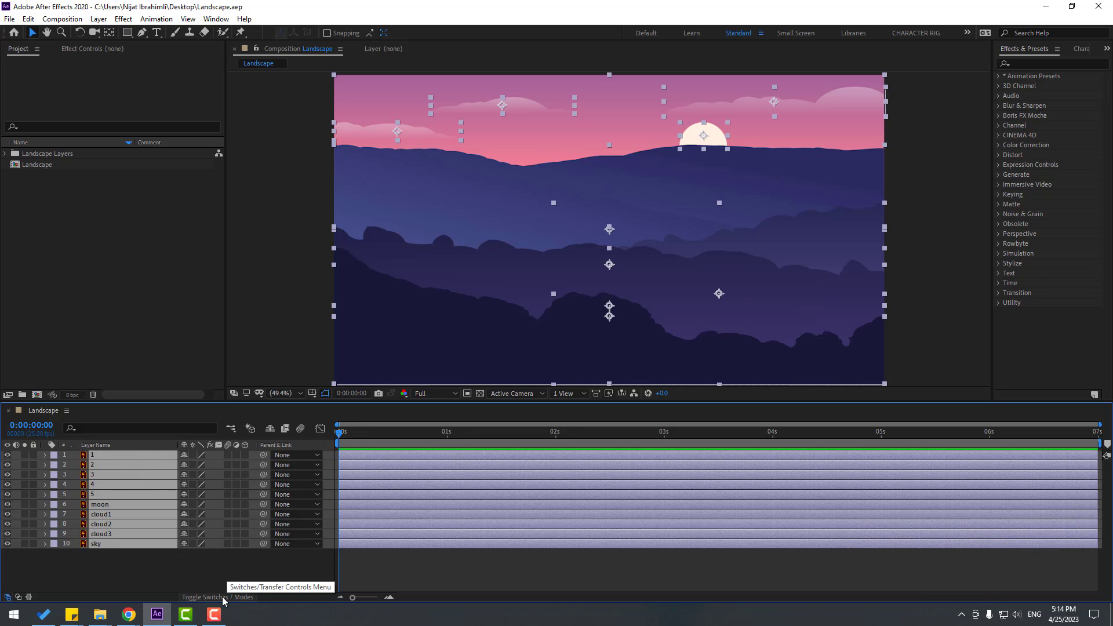
click(244, 454)
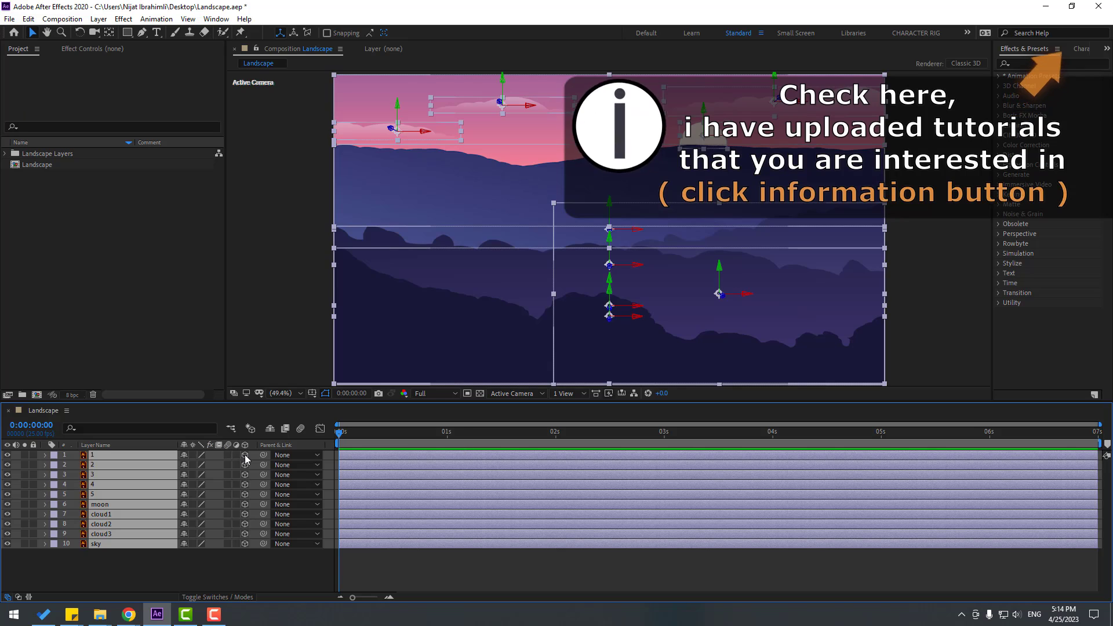
click(106, 557)
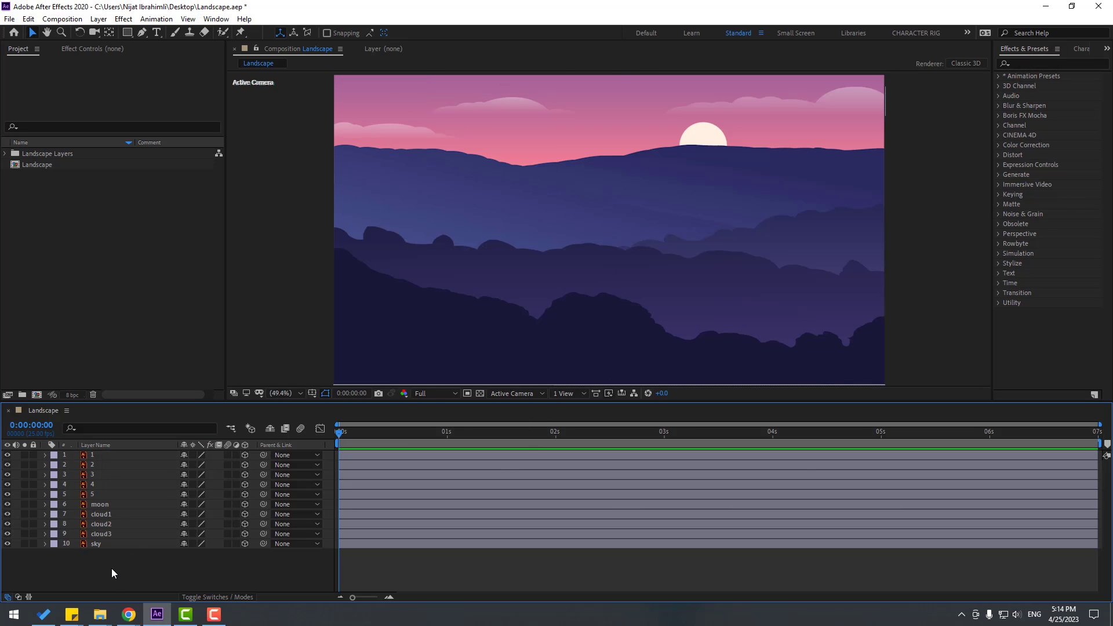
Step: Add a two-node camera named Camera 1 with the 50mm preset
right_click(107, 567)
mouse_move(169, 440)
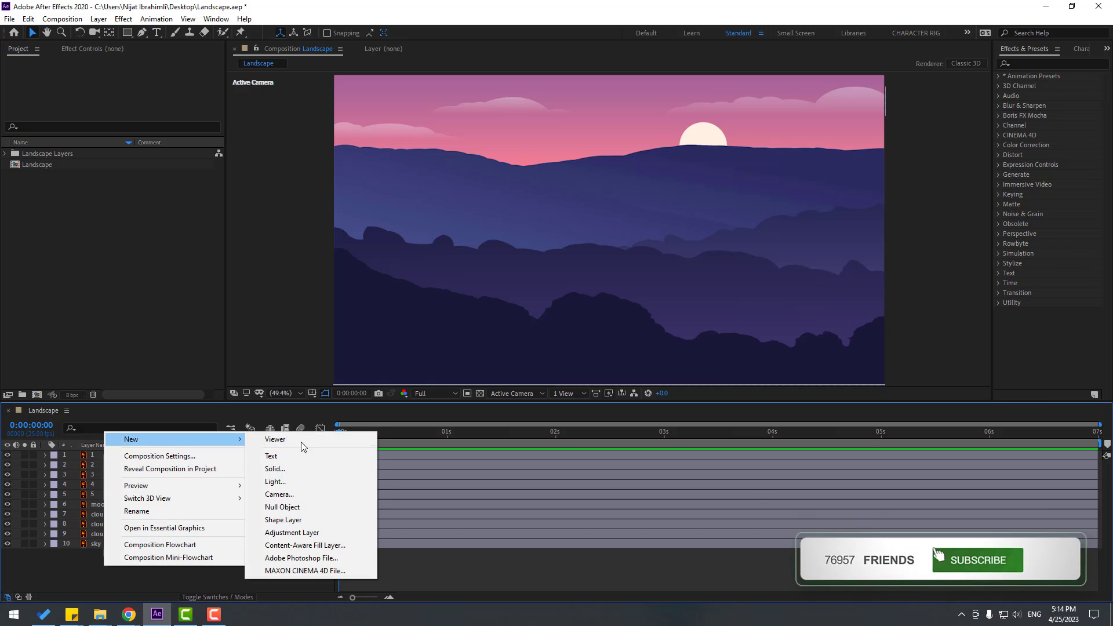
click(282, 495)
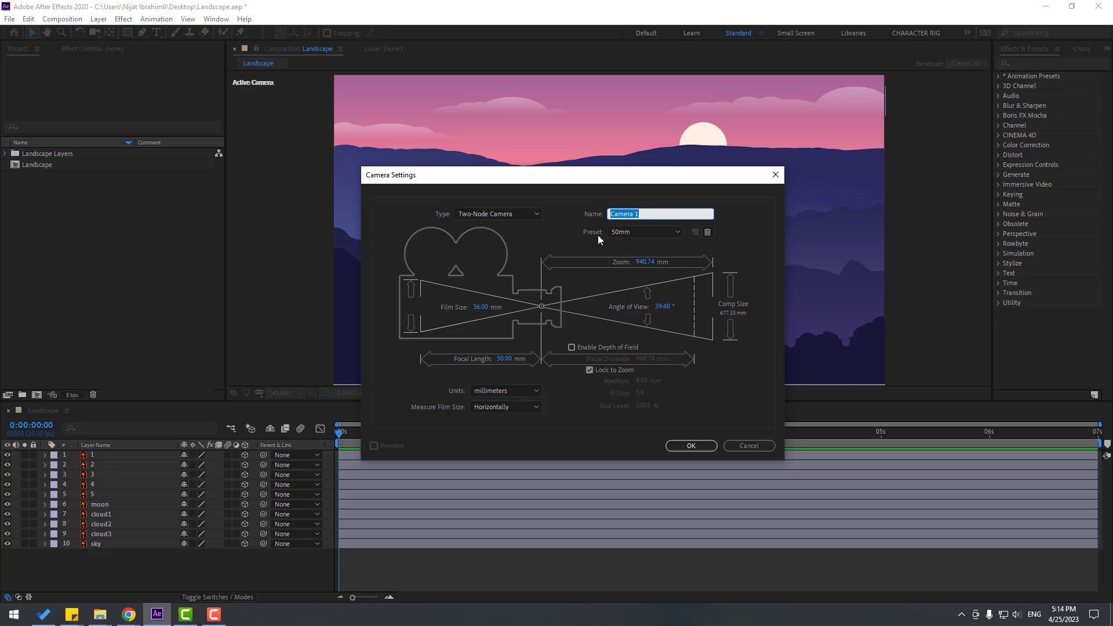
click(630, 233)
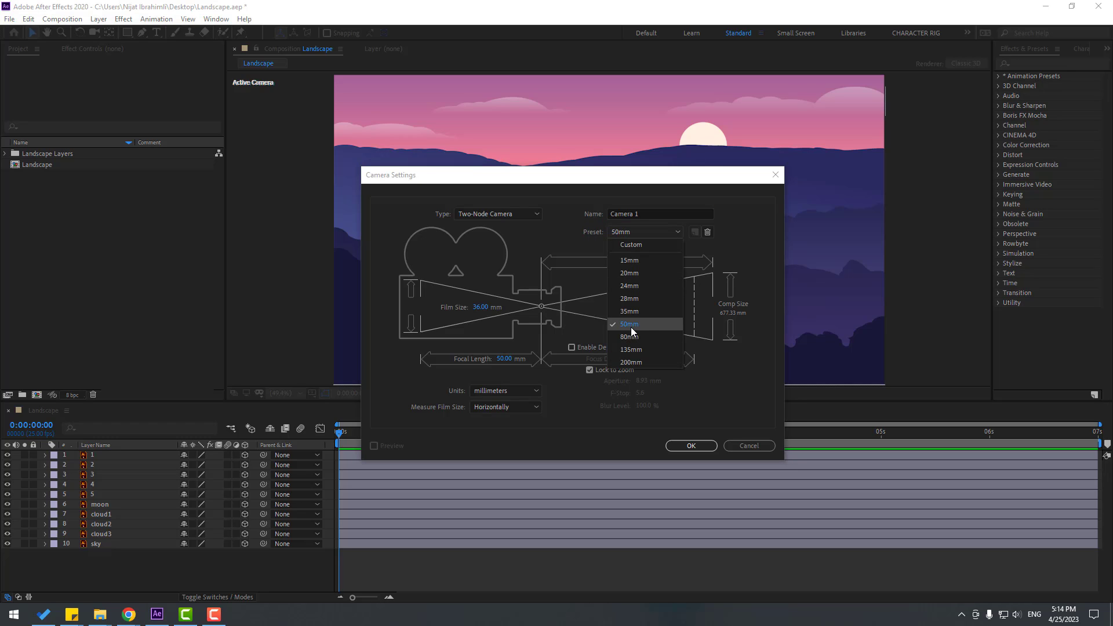
click(577, 245)
click(692, 446)
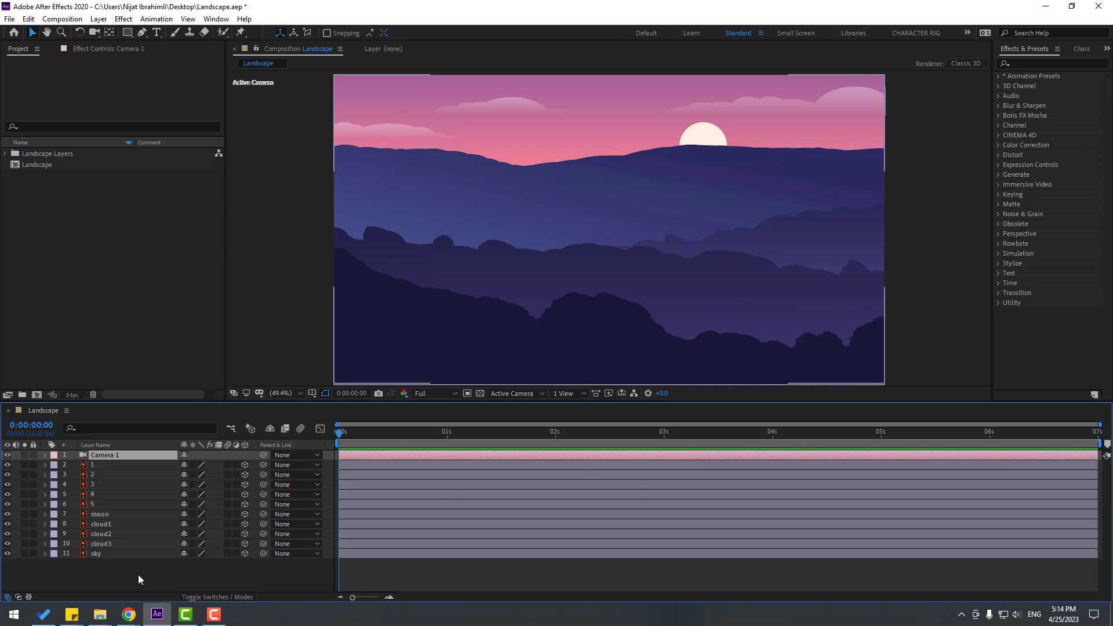
Step: Show Top and camera views side by side and start pushing the sky back in Z
click(562, 396)
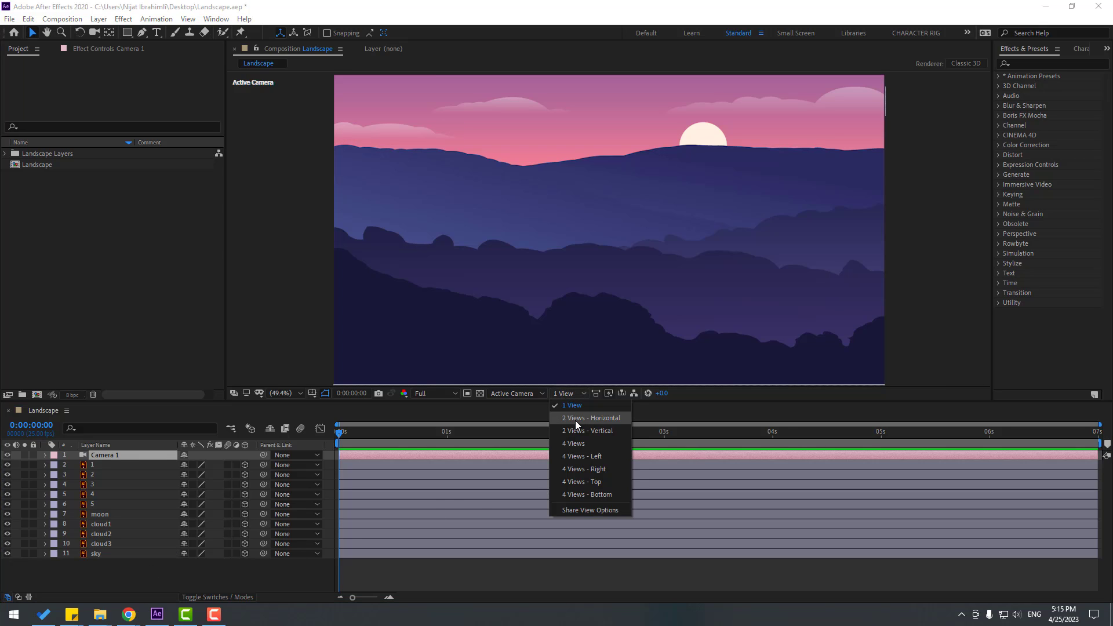
click(591, 420)
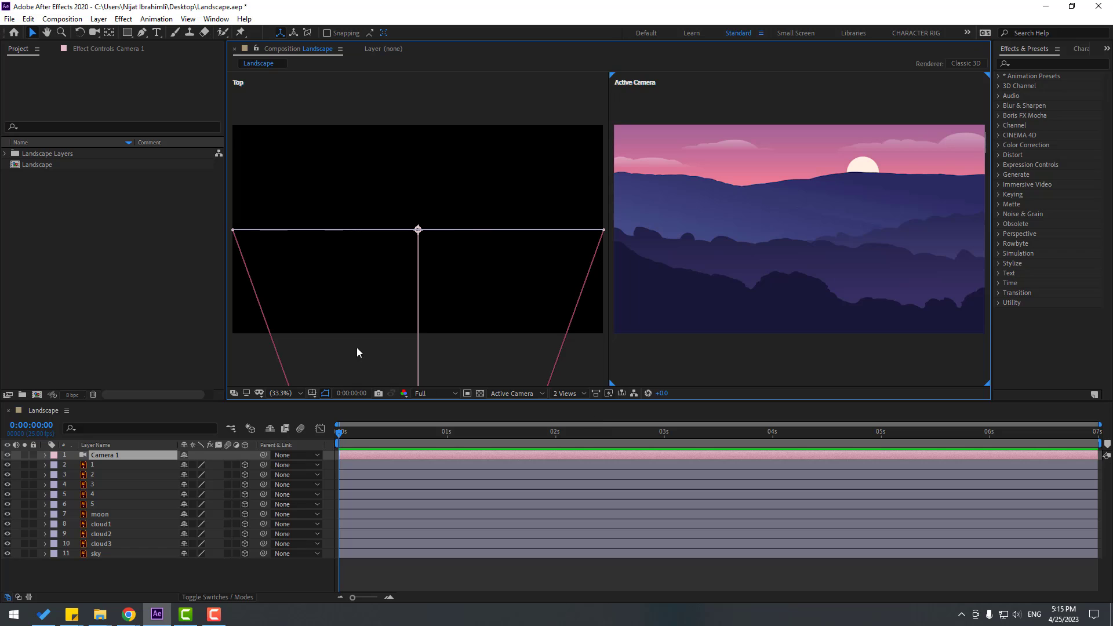
click(97, 555)
scroll(471, 300, down, 5)
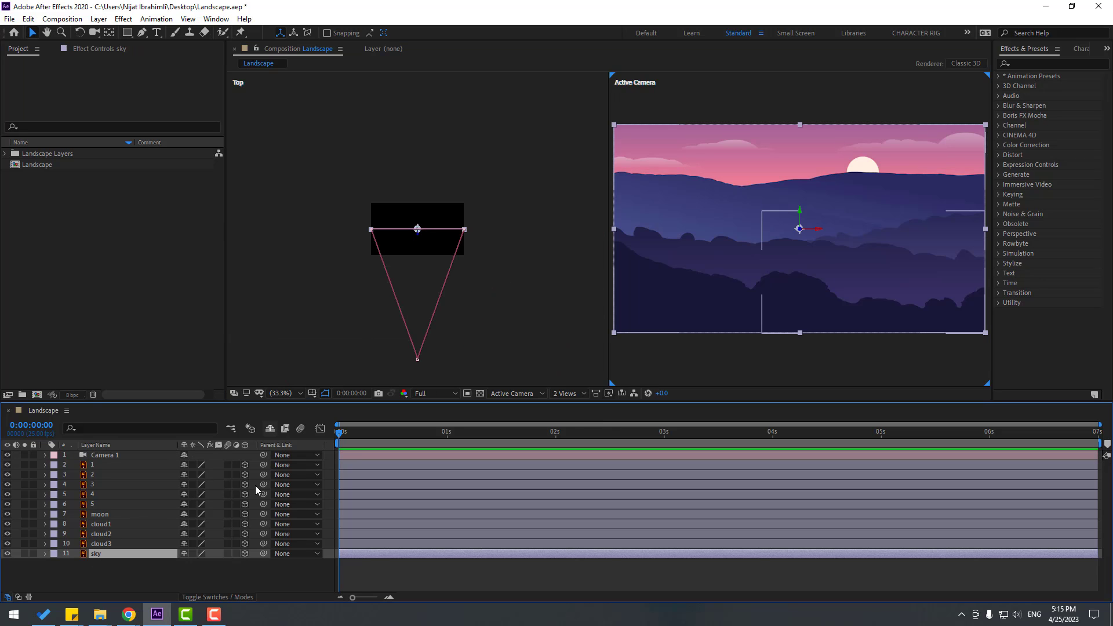
key(p)
drag(222, 563, 775, 348)
Step: Set preview resolution to Quarter and push the sky back to Z 10771
click(441, 396)
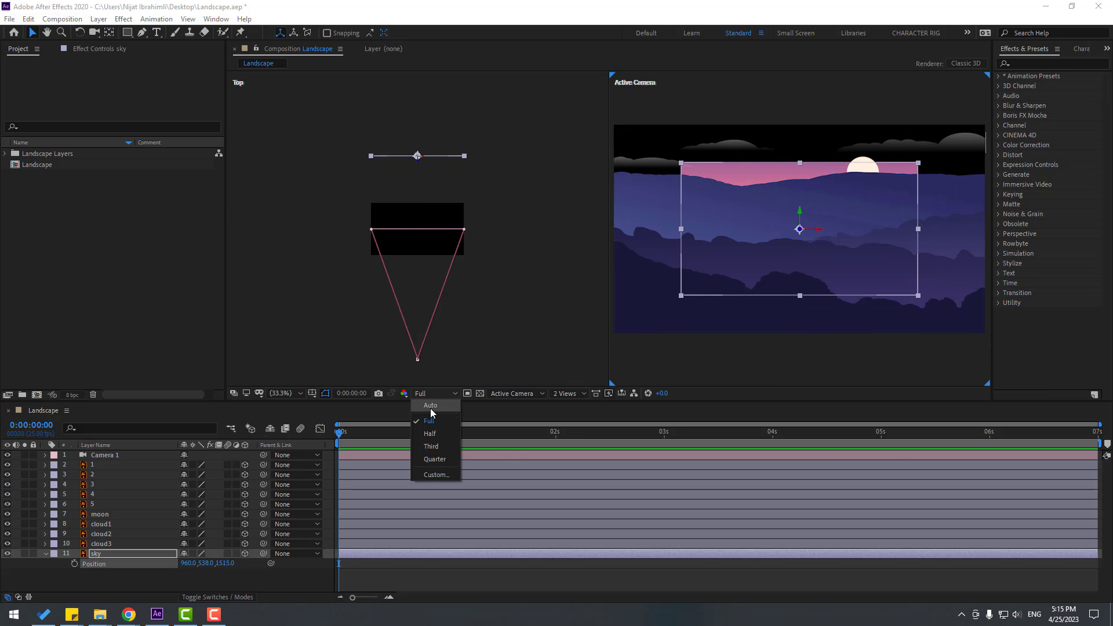
click(435, 462)
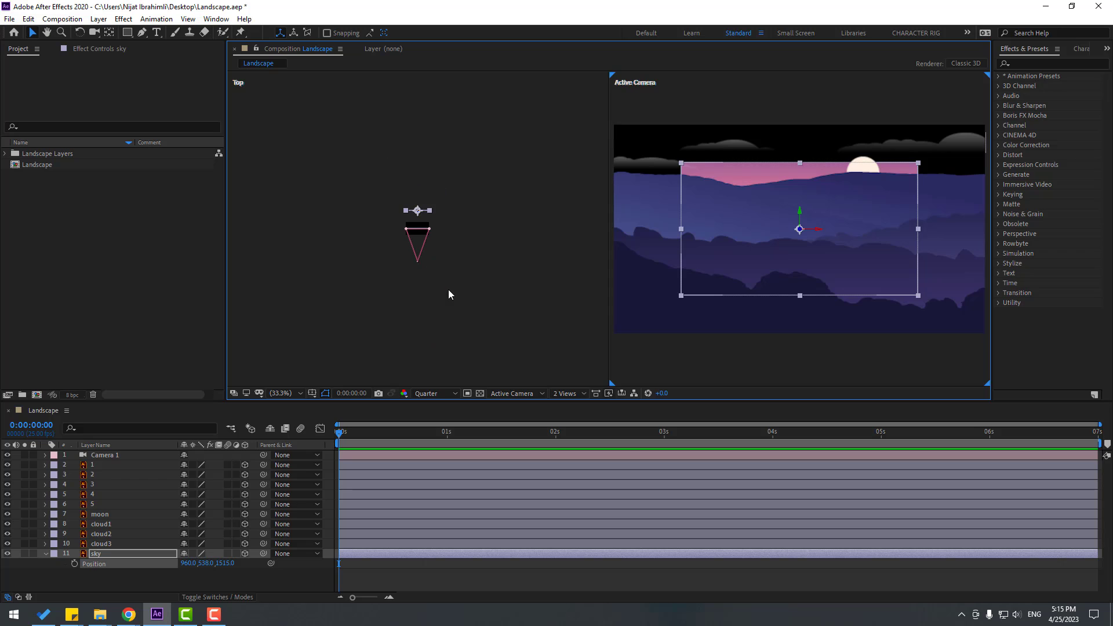
drag(222, 563, 481, 562)
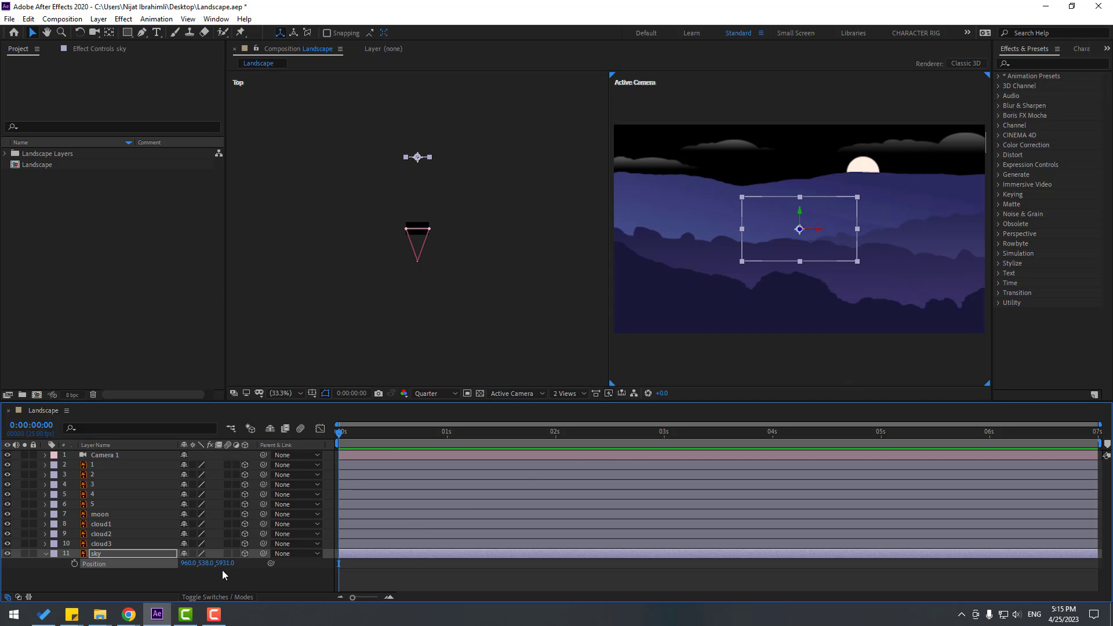
drag(223, 563, 465, 527)
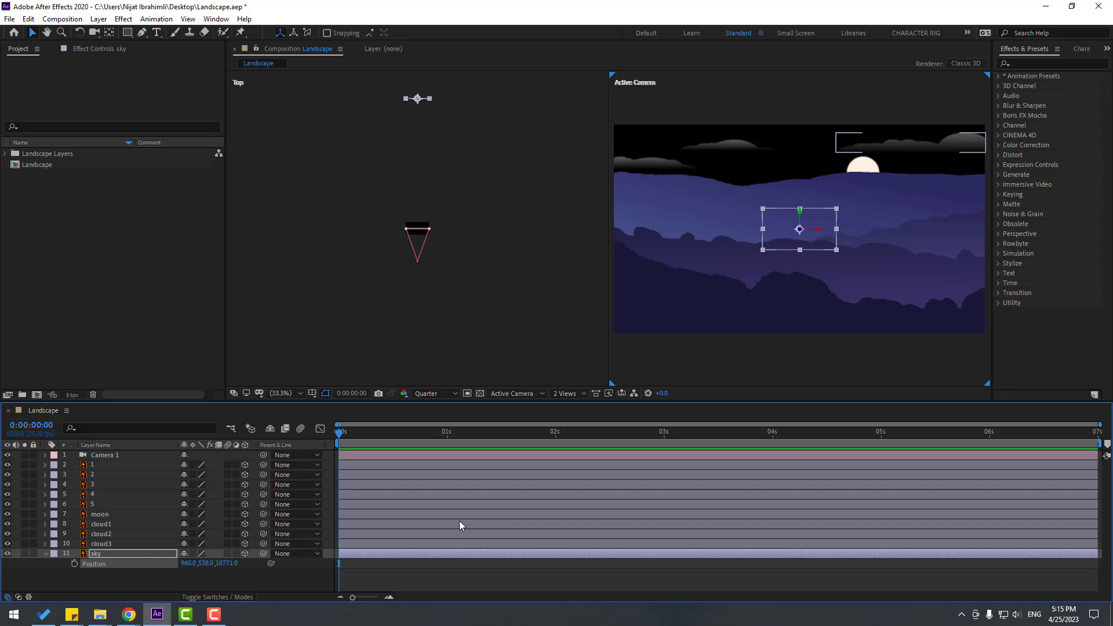
click(93, 543)
Step: Push cloud1, cloud2 and cloud3 back together to Z 9470
shift+click(98, 524)
key(p)
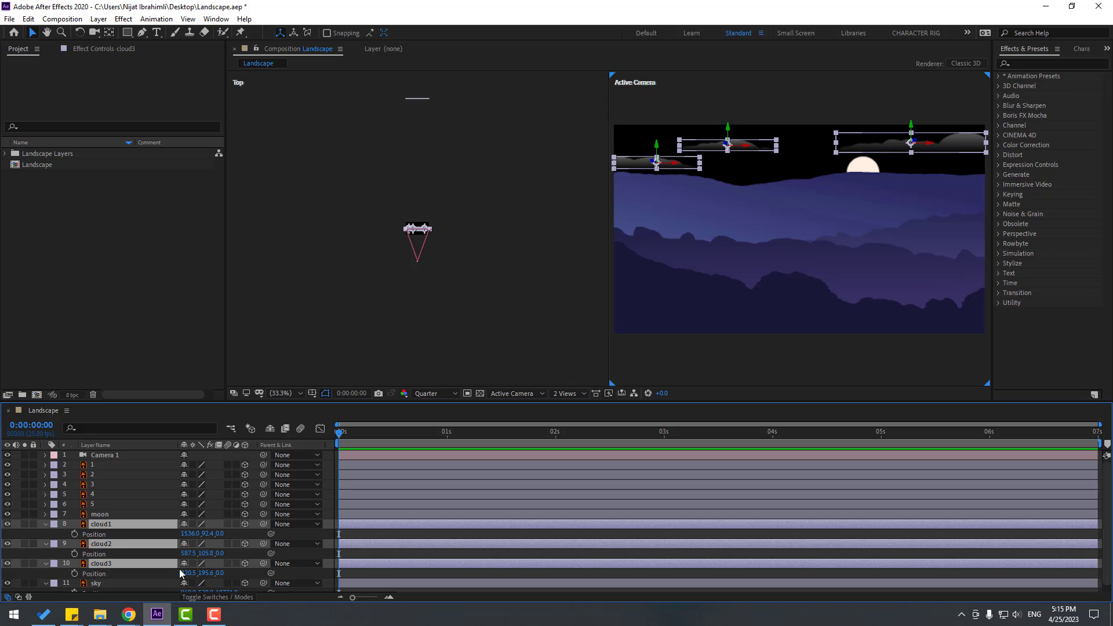
drag(220, 534, 660, 461)
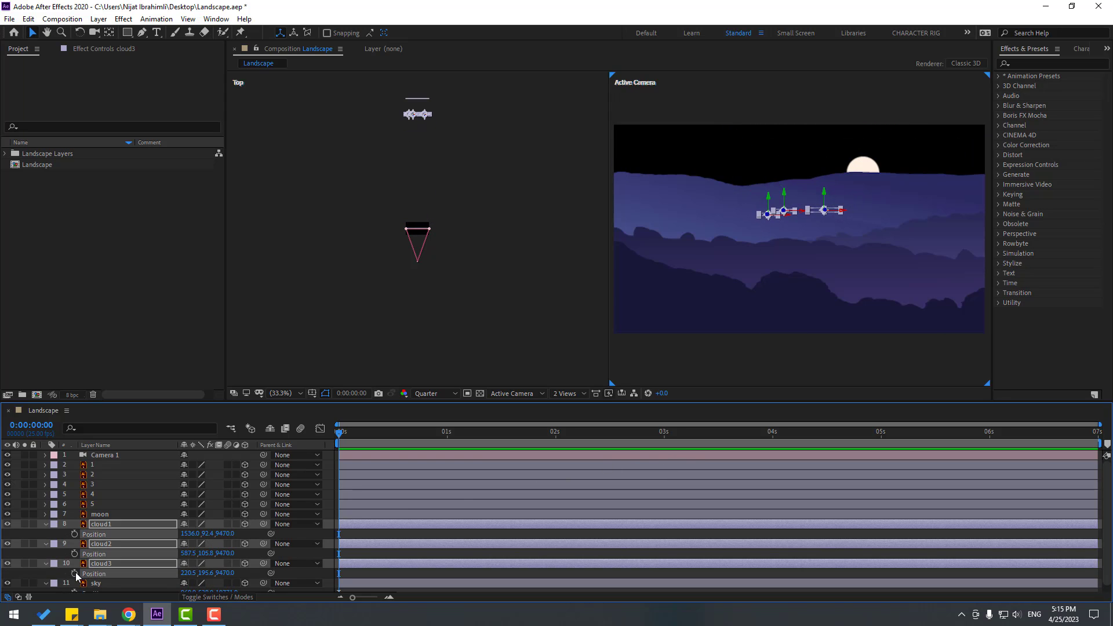
click(45, 525)
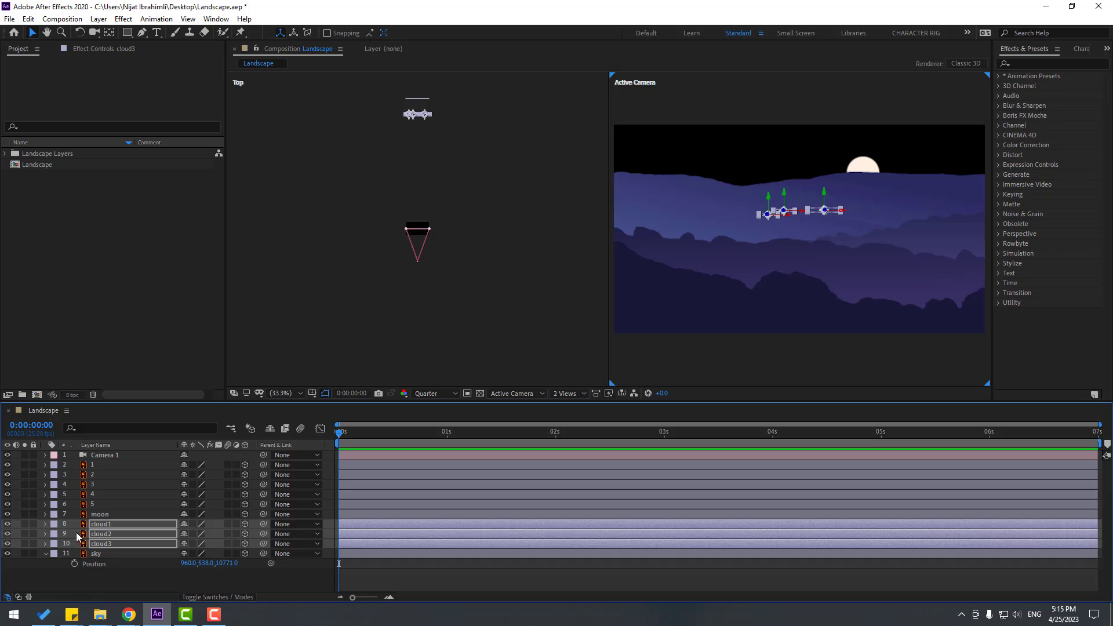
Step: Push the moon layer back to Z 10100
click(102, 515)
key(p)
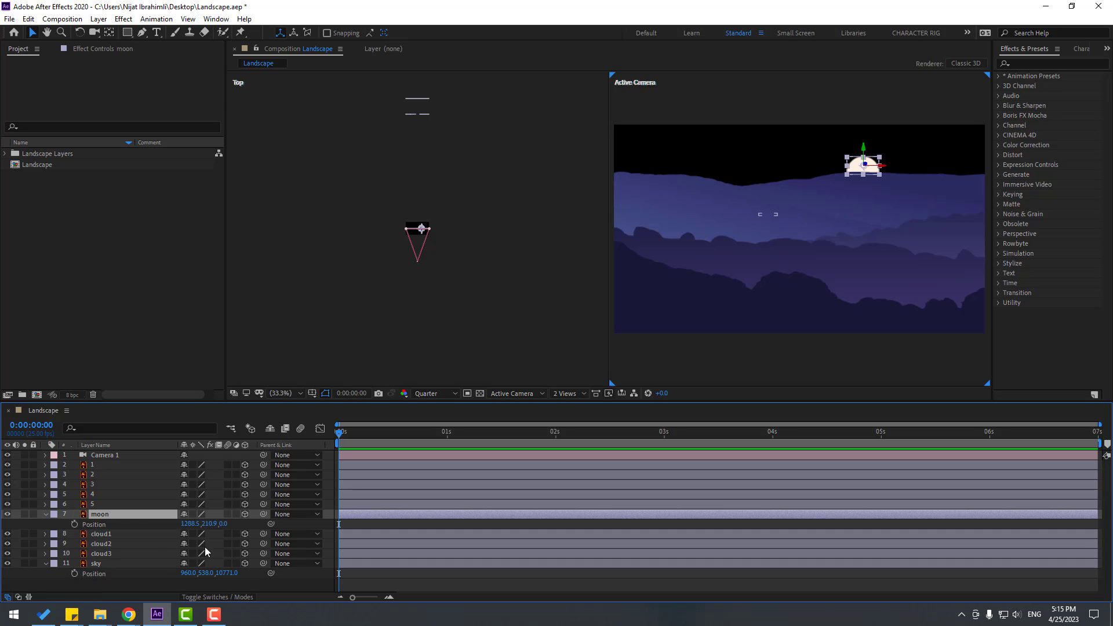
drag(223, 524, 275, 523)
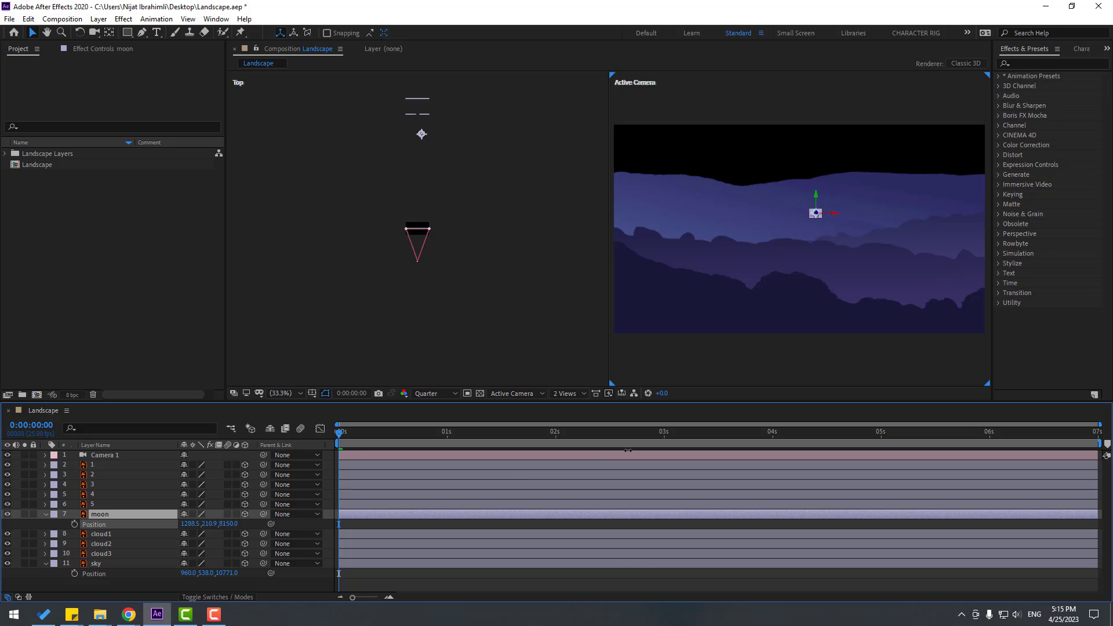
drag(719, 436, 716, 436)
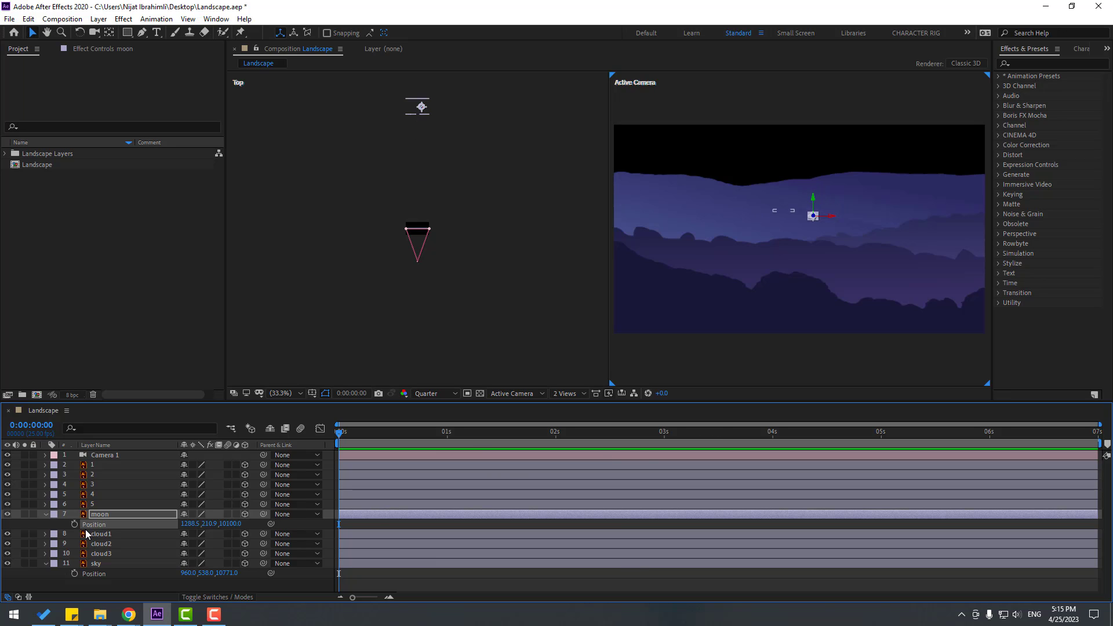
click(46, 515)
click(105, 504)
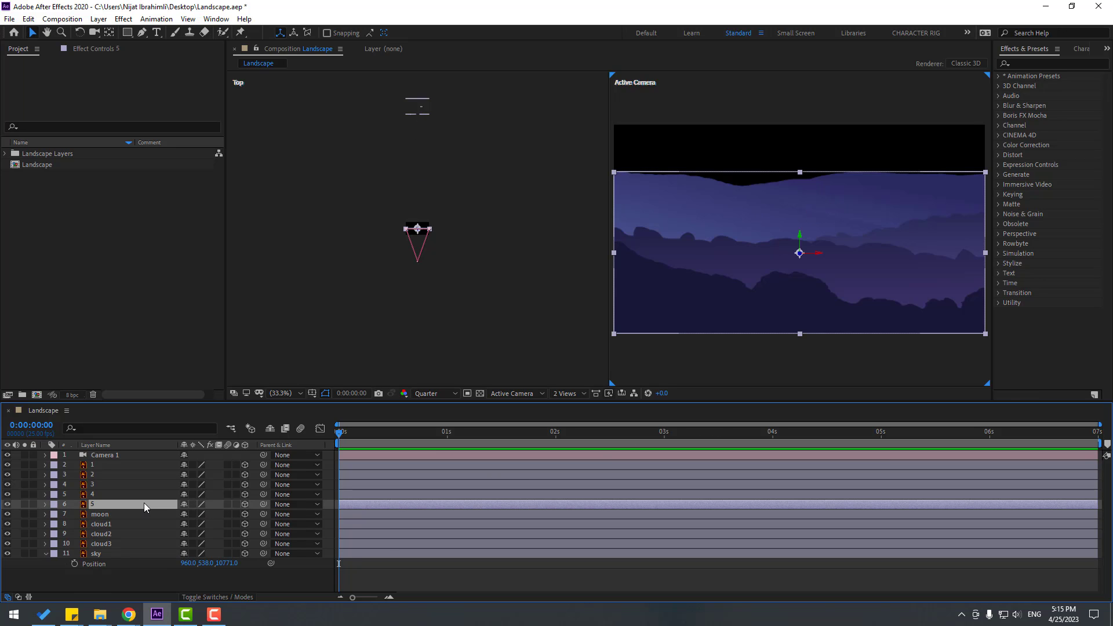
Step: Push hill layers 5, 4 and 3 back to Z 7480, 5920 and 4000
key(p)
drag(221, 518, 588, 450)
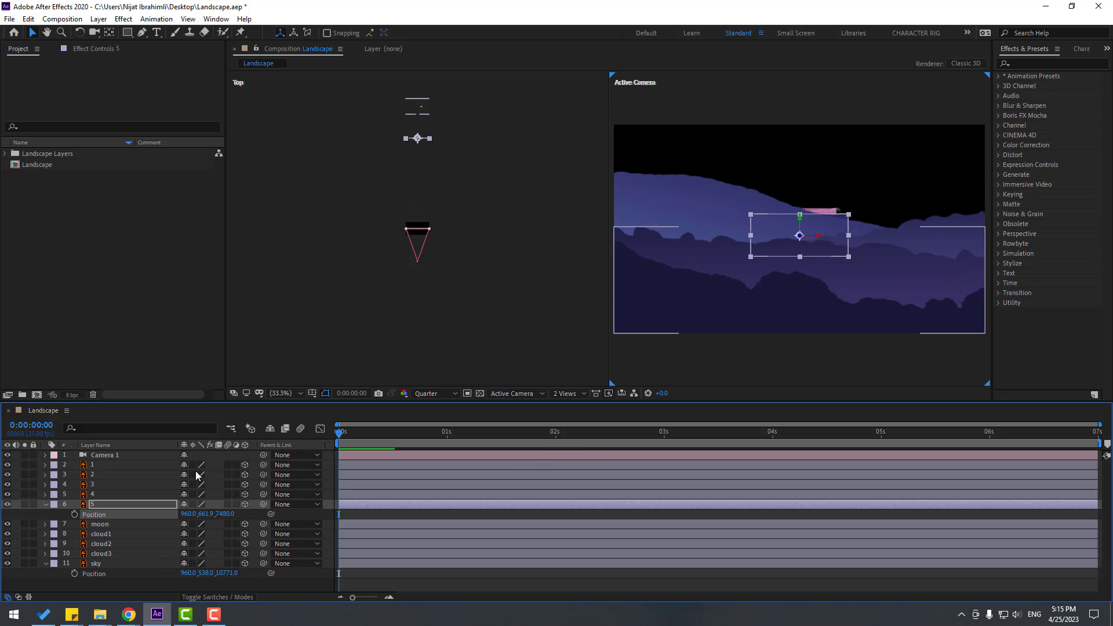
click(105, 494)
key(p)
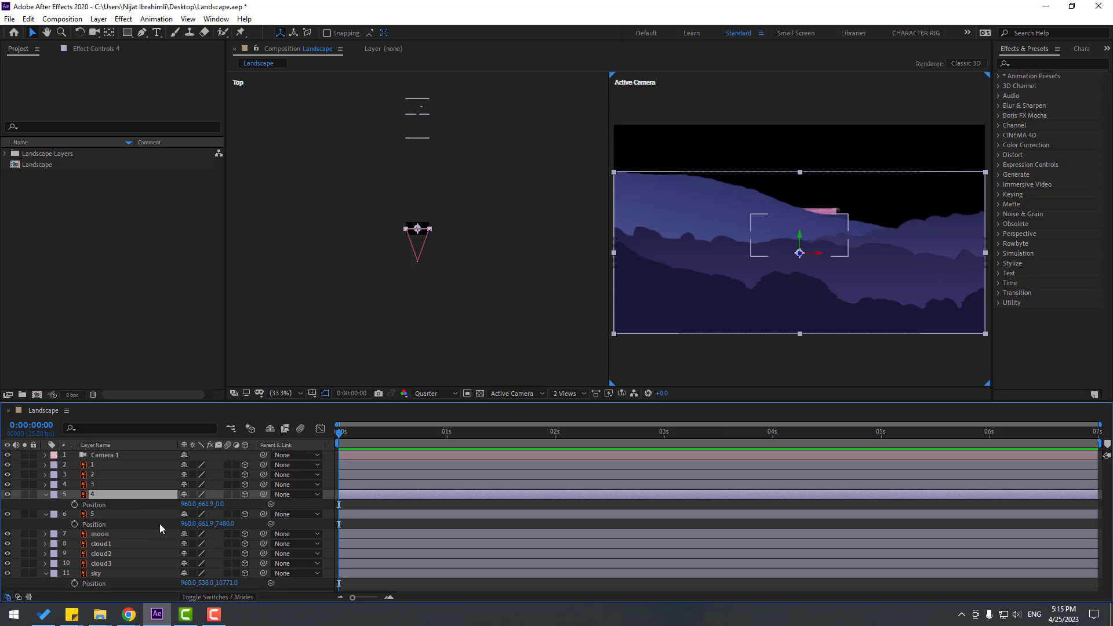
drag(219, 505, 178, 490)
click(110, 485)
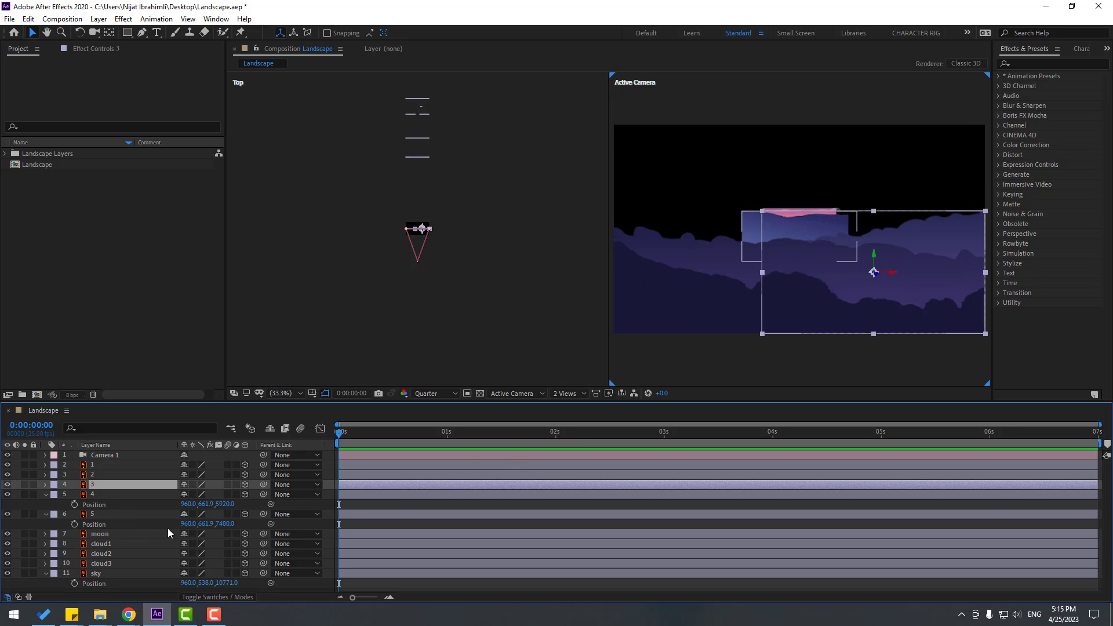
key(p)
drag(223, 496, 367, 485)
Step: Set hill layer 2's depth to Z 2305 and layer 1's to Z 1150
click(106, 476)
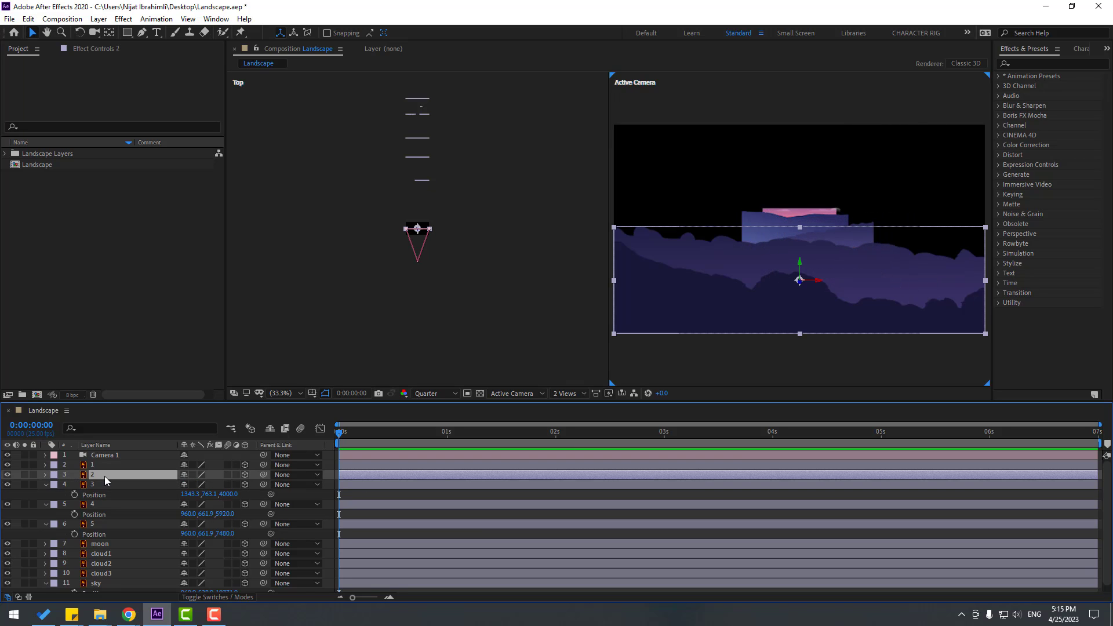
key(p)
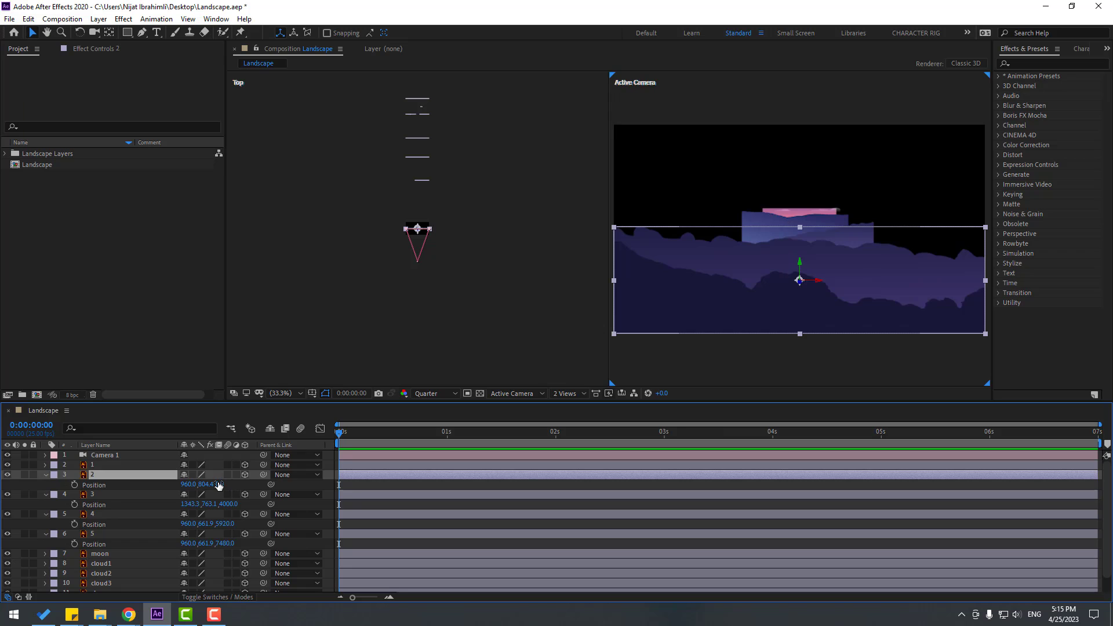
drag(218, 484, 313, 484)
key(Return)
click(93, 464)
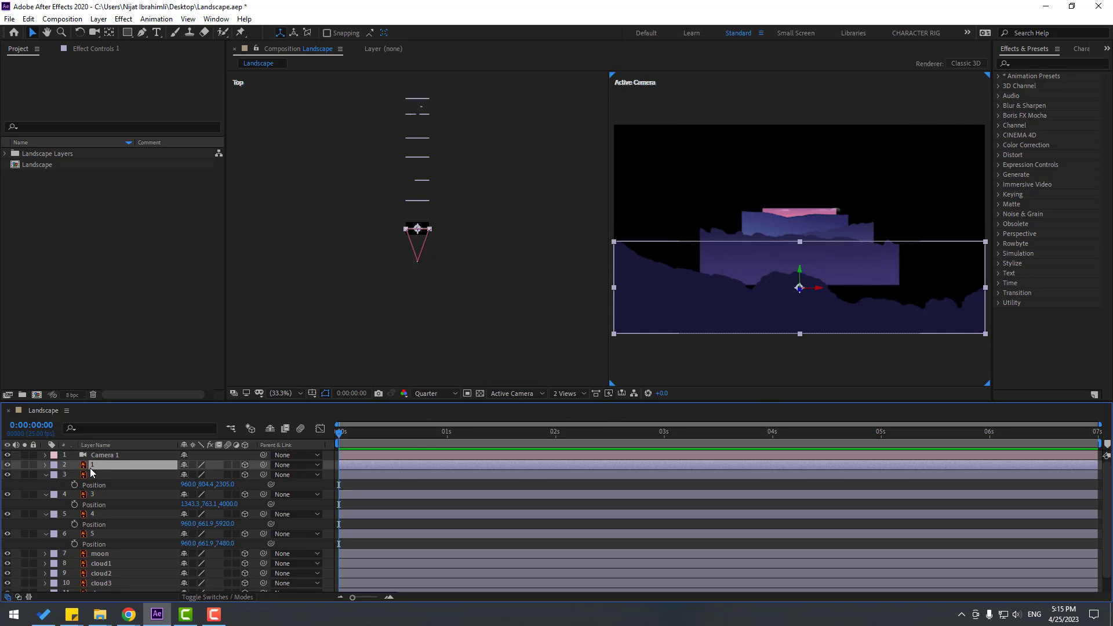
key(p)
drag(223, 476, 264, 477)
key(Return)
Step: Collapse the Position rows of the hill layers and sky, and deselect
click(46, 465)
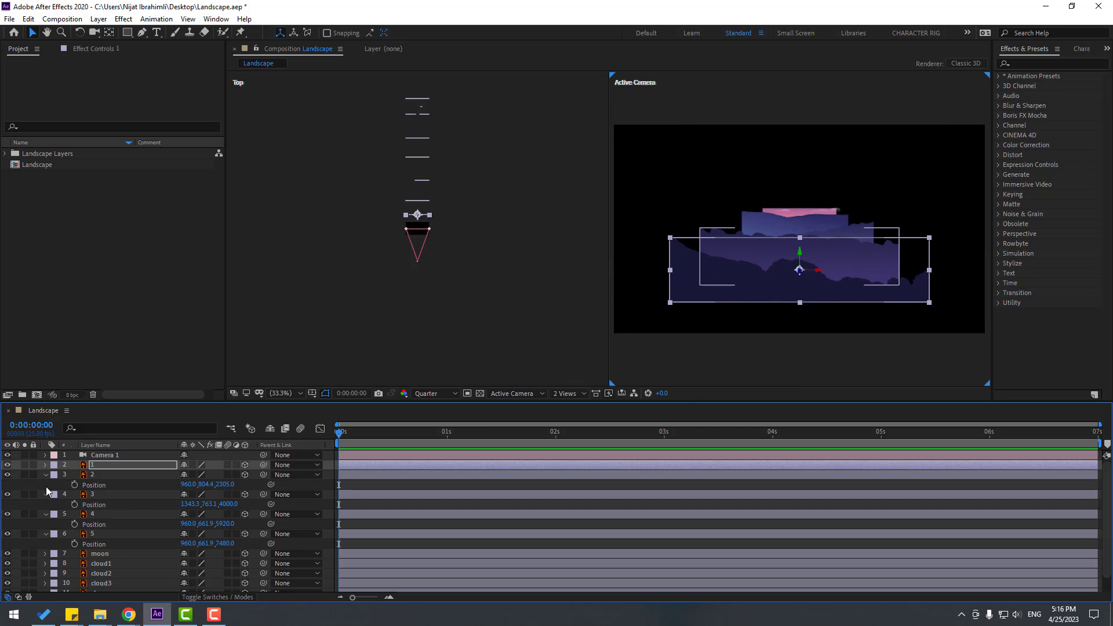
click(45, 474)
click(46, 484)
click(45, 494)
click(46, 504)
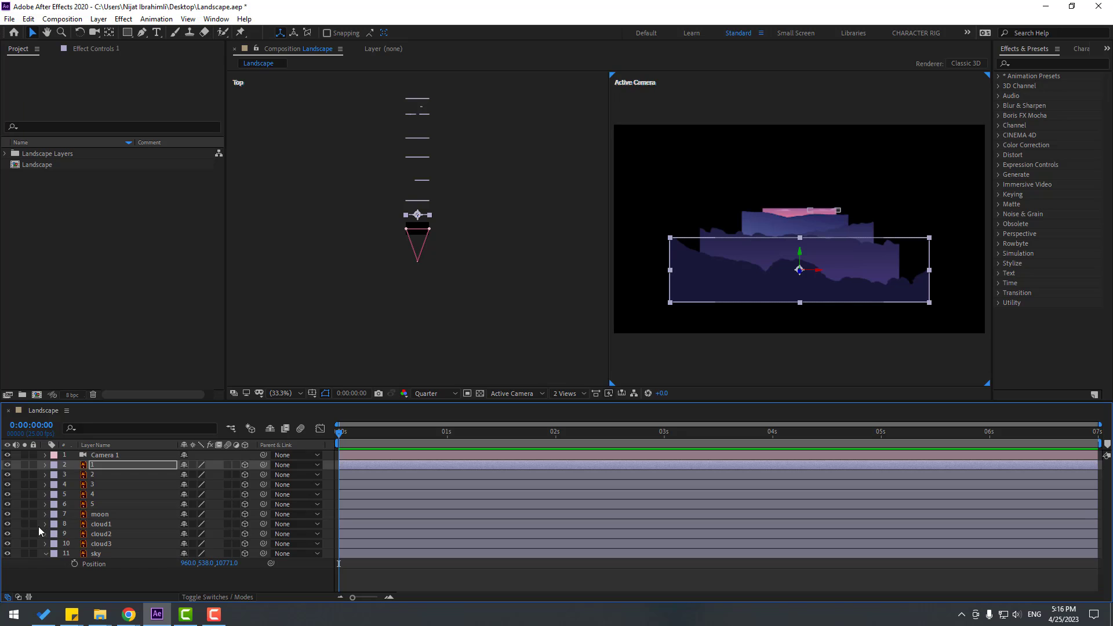
click(46, 553)
click(46, 554)
click(99, 575)
Step: Scale the sky layer up to 511%
click(99, 556)
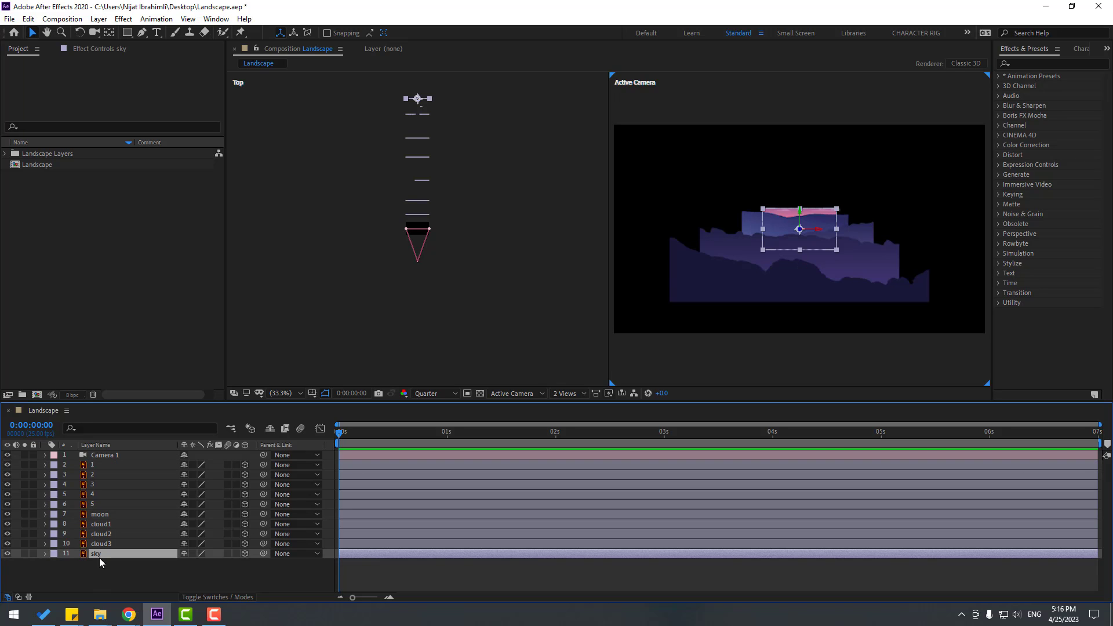
key(s)
drag(201, 570, 406, 533)
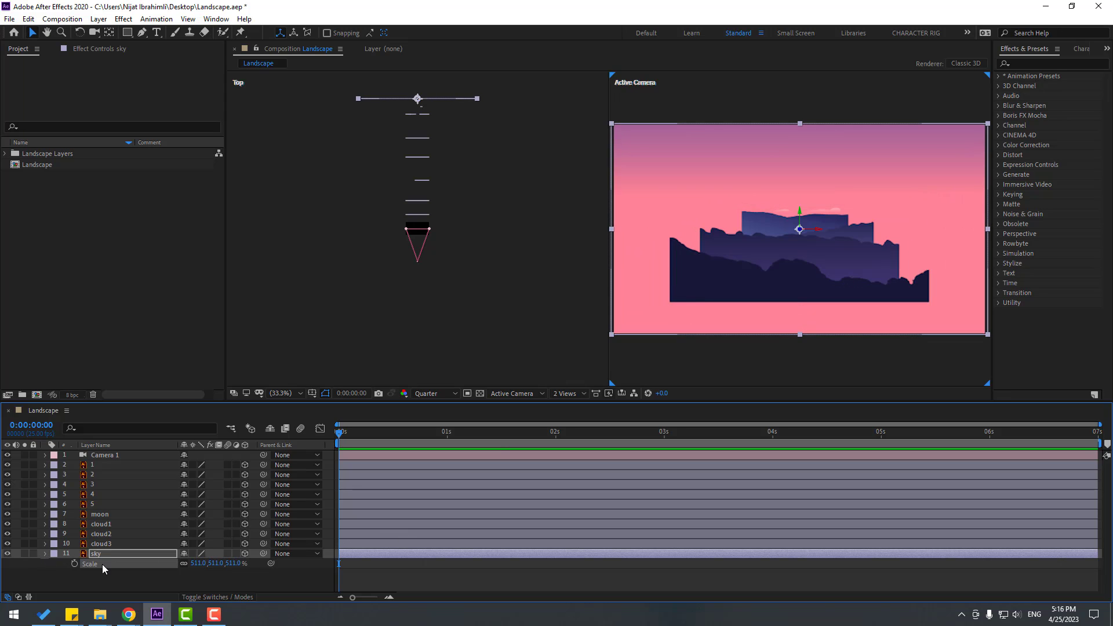
key(s)
Step: Scale cloud1, cloud2 and cloud3 together up to 864%
click(106, 545)
shift+click(112, 524)
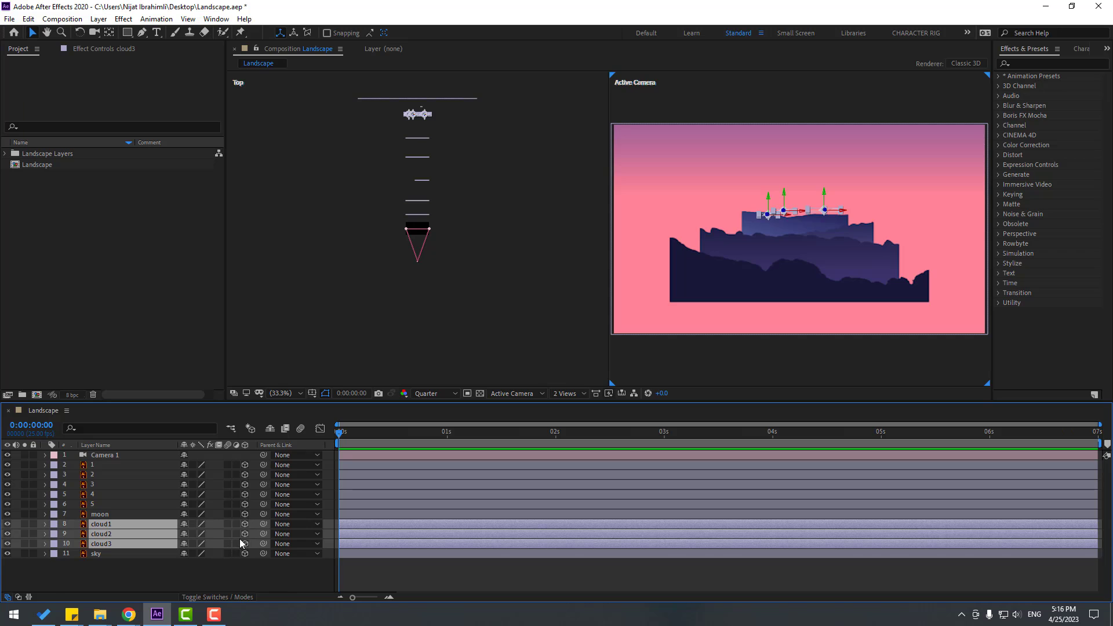
key(s)
drag(221, 534, 592, 484)
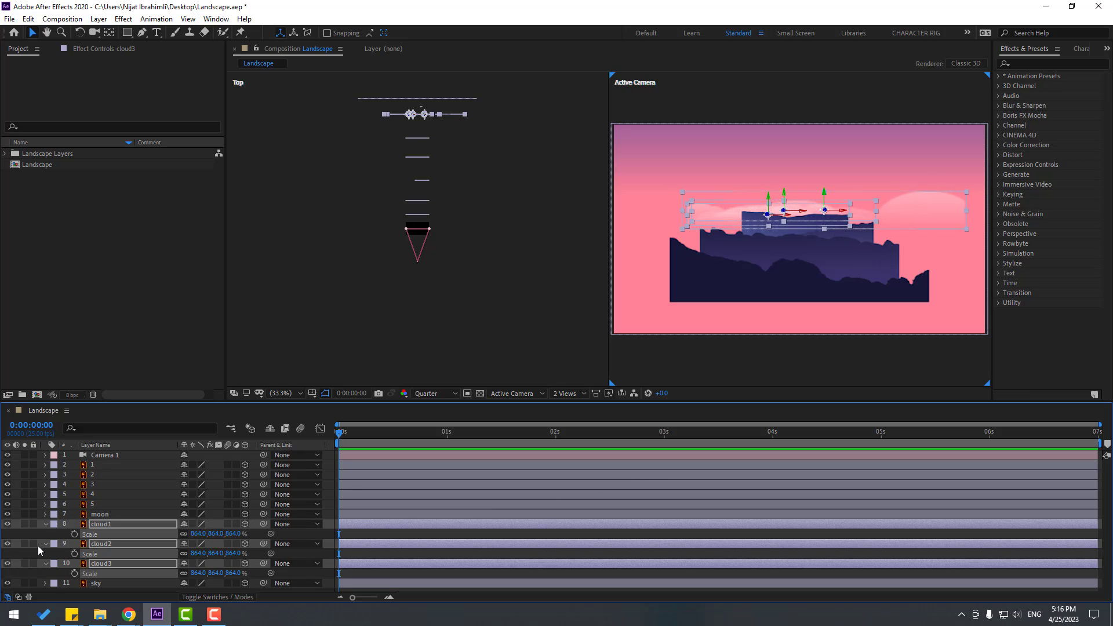
click(45, 525)
Step: Scale the moon layer up to 1313%
click(106, 515)
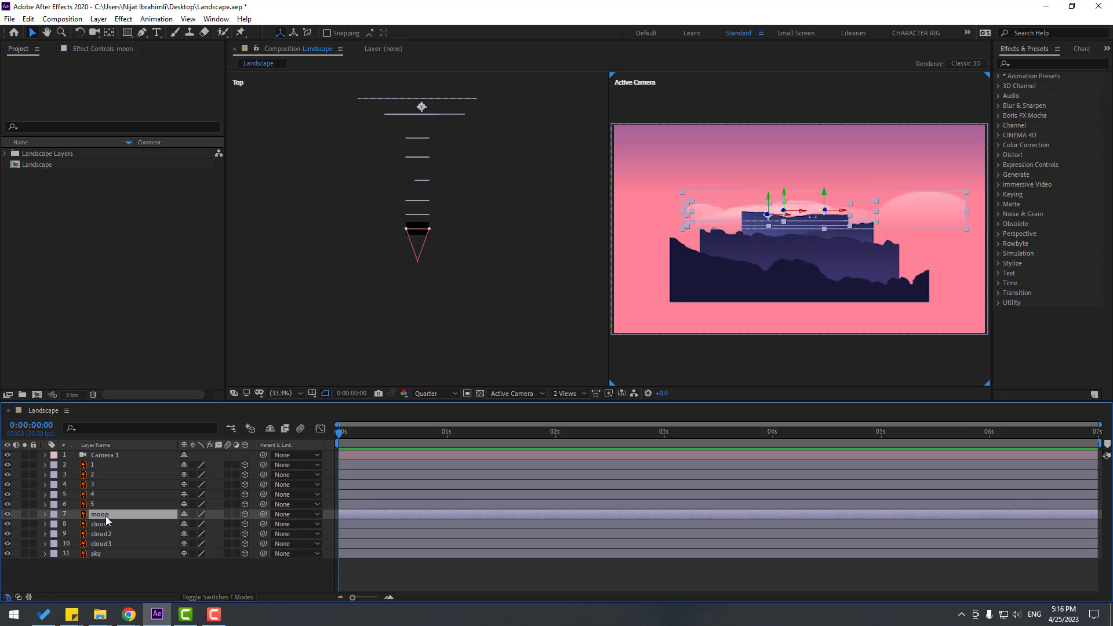
key(s)
drag(282, 520, 291, 546)
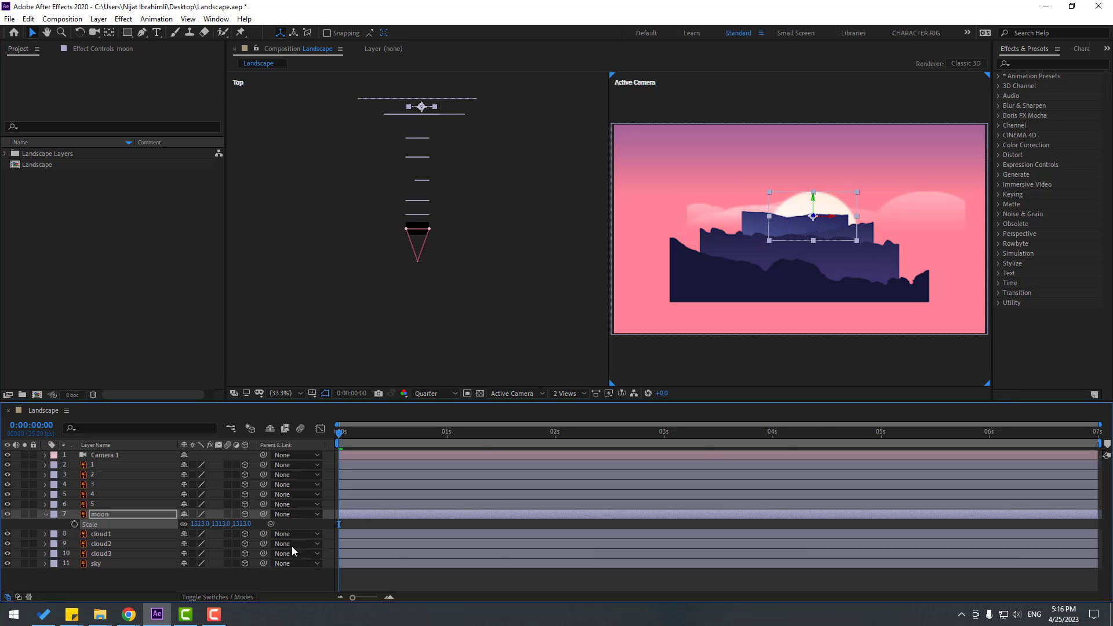
Step: Scale hill layer 5 up to 283%
click(46, 514)
click(90, 506)
key(s)
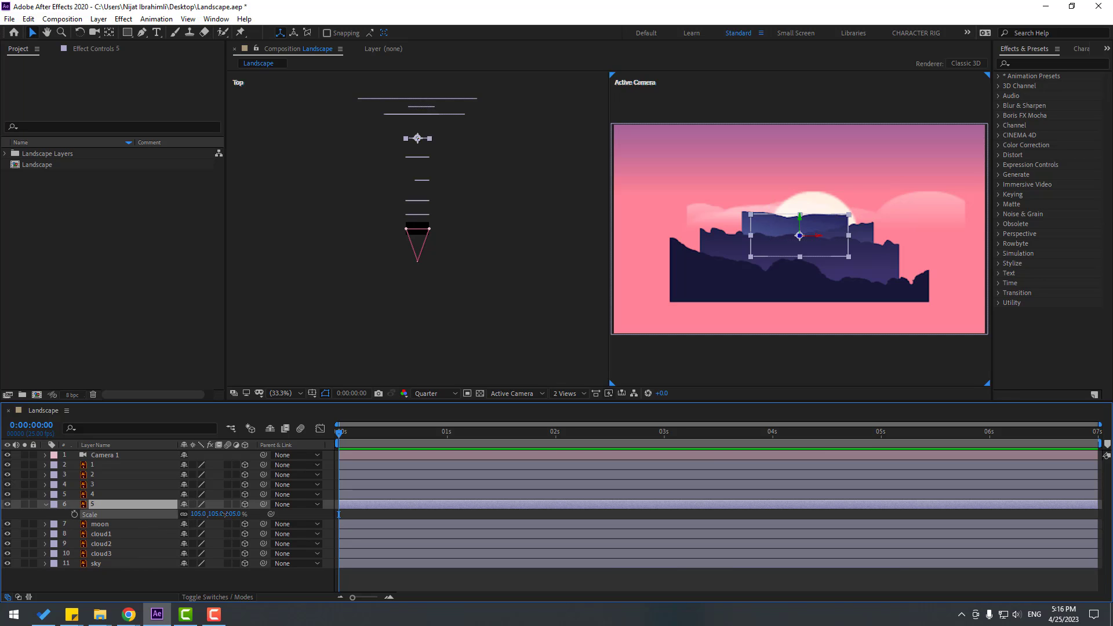
drag(226, 513, 290, 501)
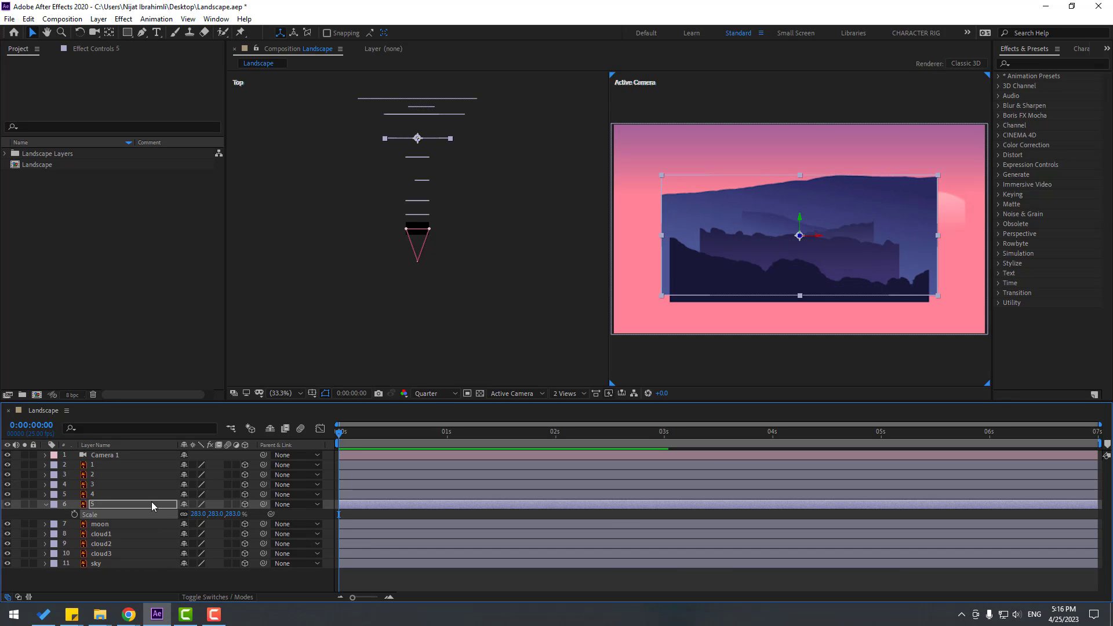
key(F2)
Step: Scale front hill layer 1 to 155% and move it lower in the frame
click(99, 466)
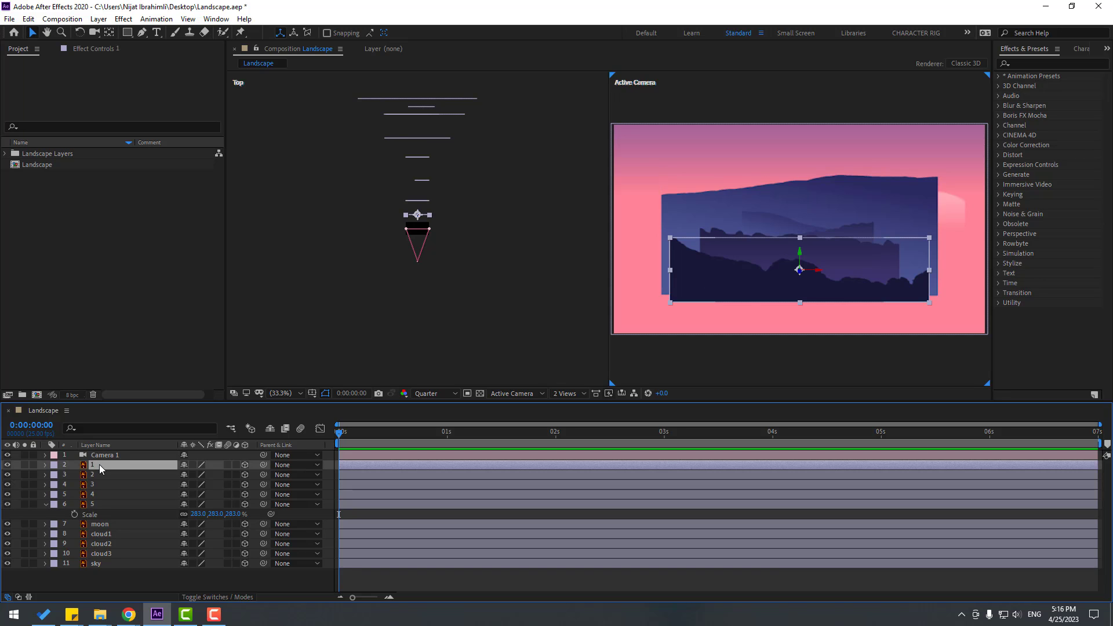
key(s)
drag(197, 474, 228, 466)
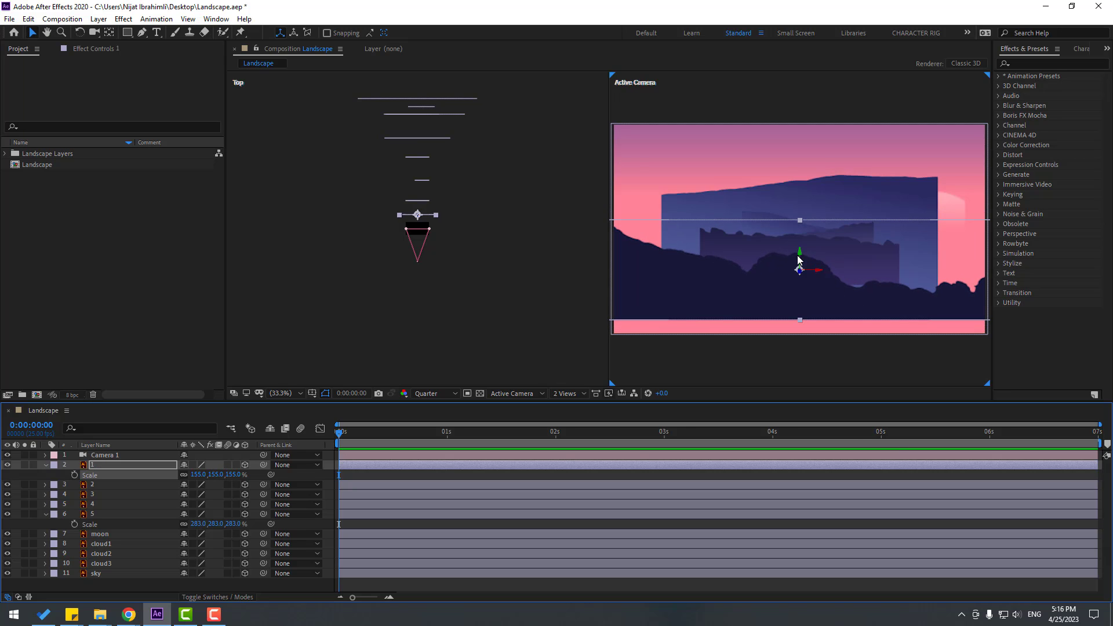
drag(799, 260, 798, 278)
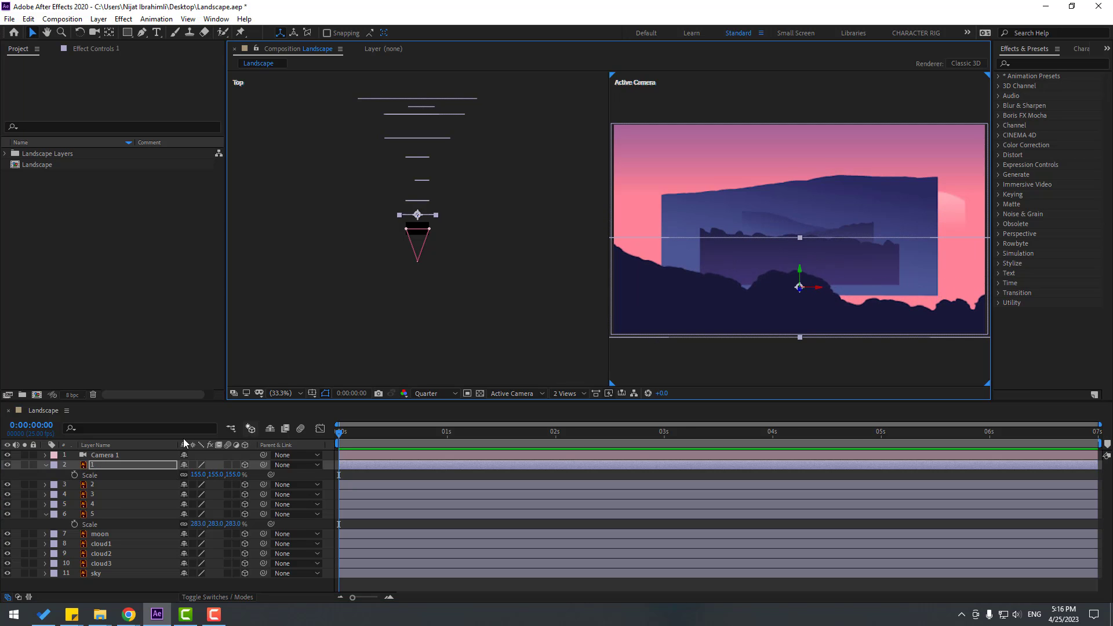
Step: Scale hill layer 2 up to 169%
click(93, 484)
key(s)
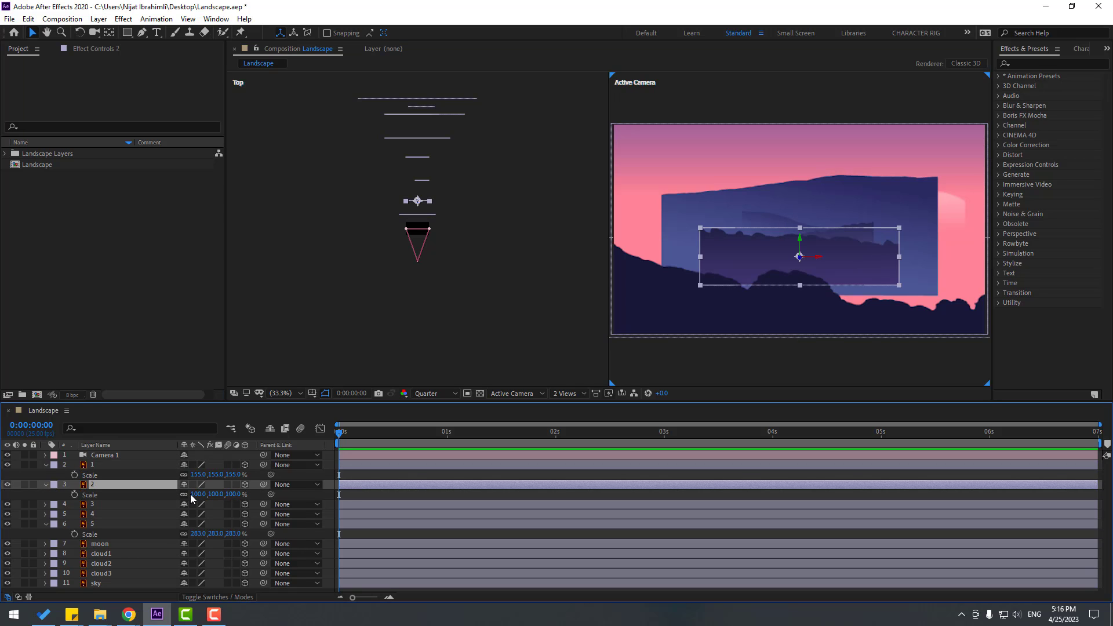
drag(195, 494, 234, 495)
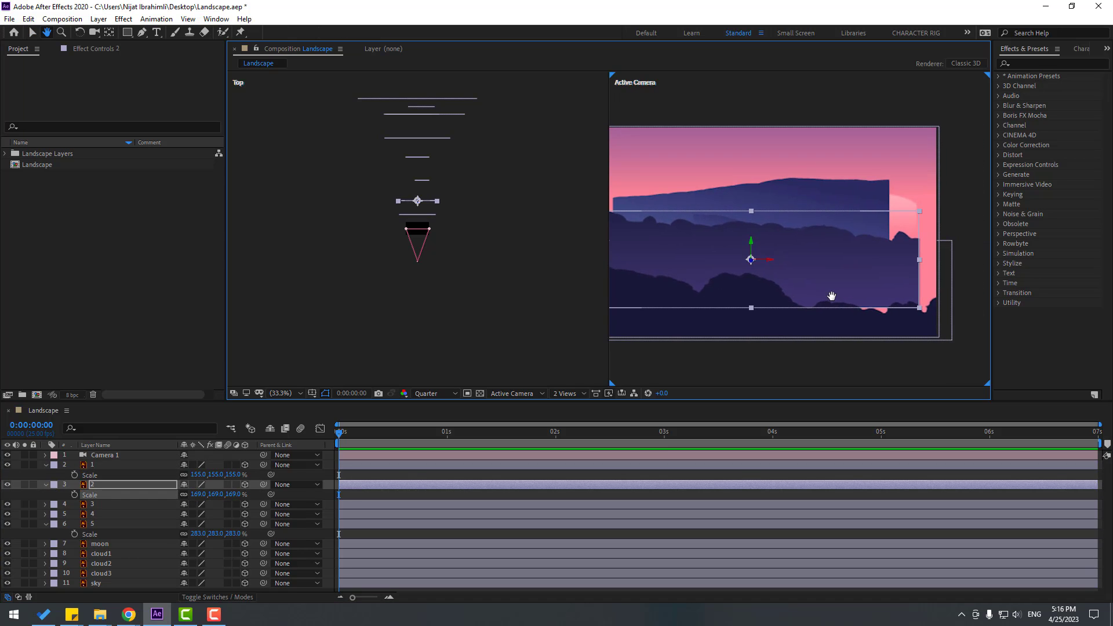
Step: Switch to a single Active Camera view and move layer 2 right and down
click(569, 395)
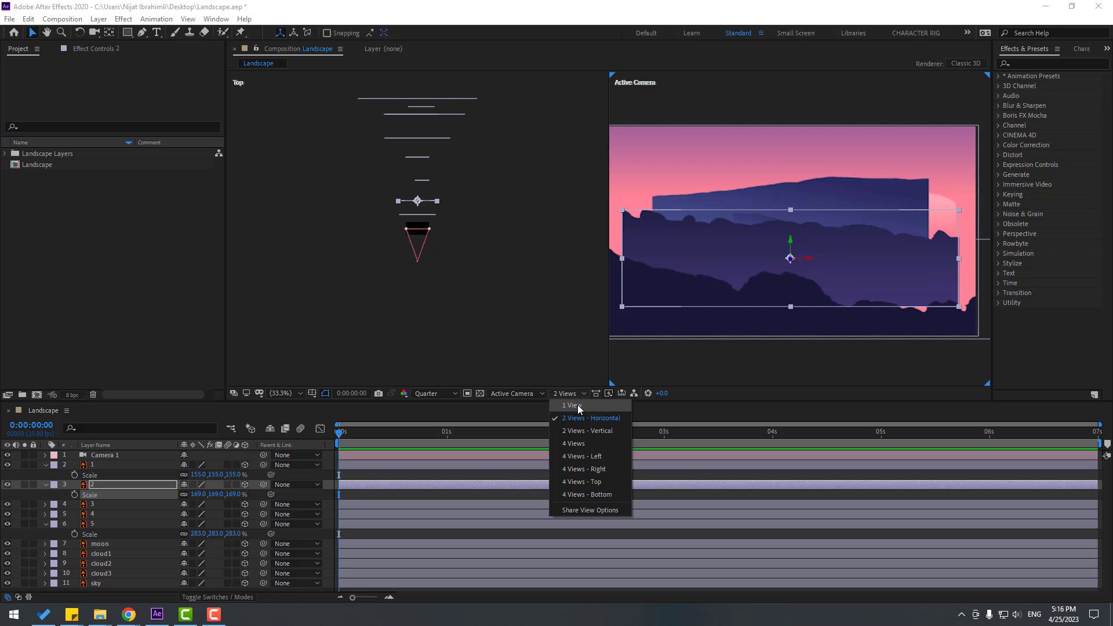
click(577, 405)
drag(639, 272, 712, 275)
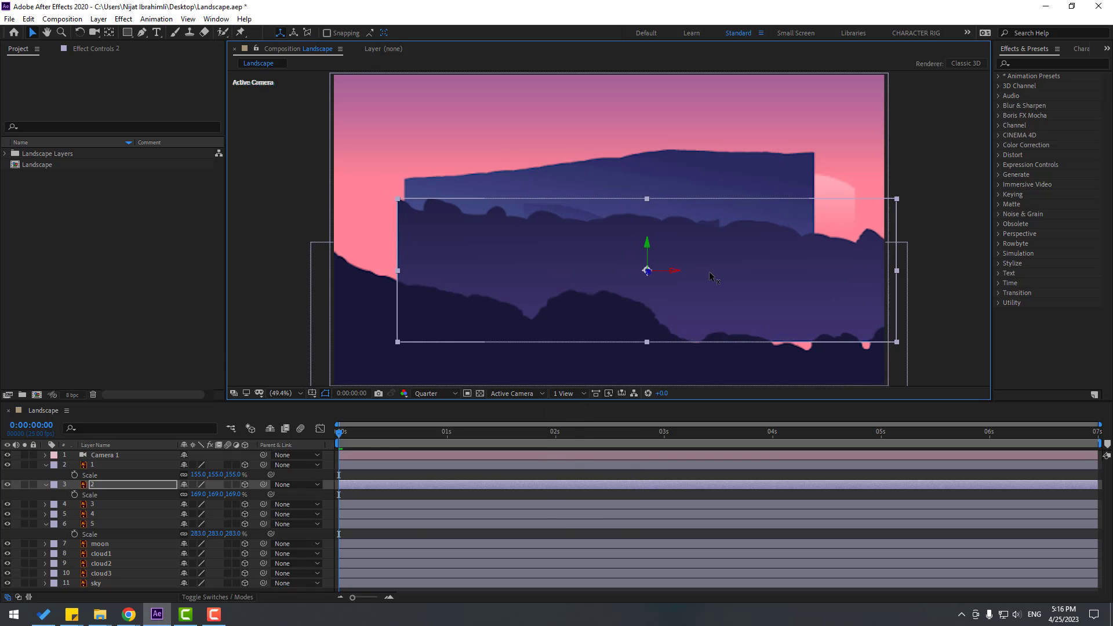
drag(647, 241, 659, 292)
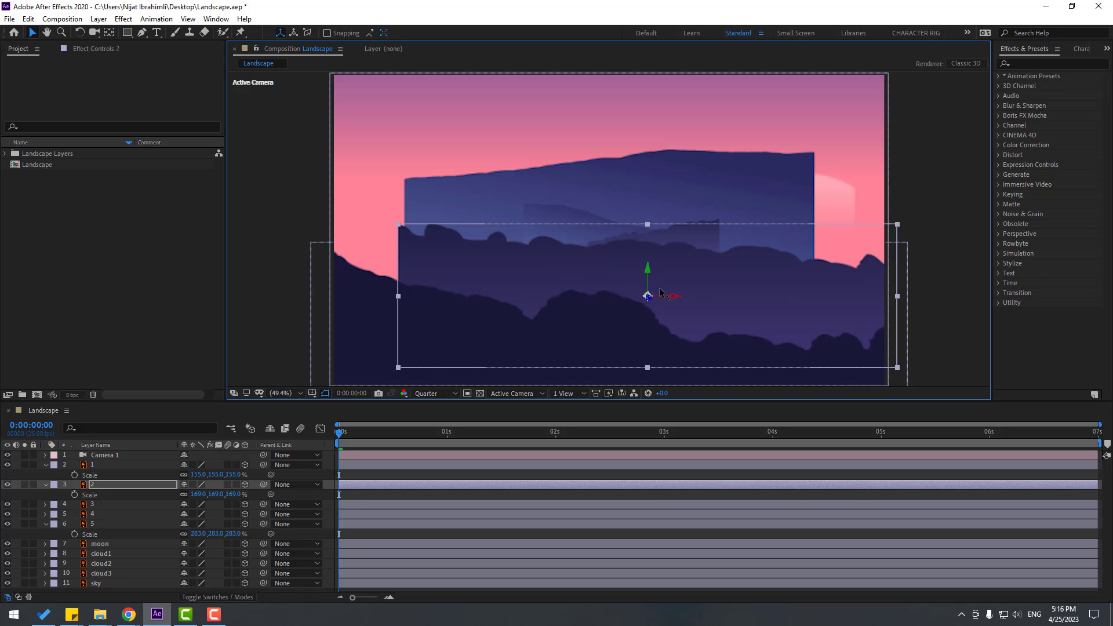
Step: Scale hill layer 3 to 287% and shift it right
click(94, 507)
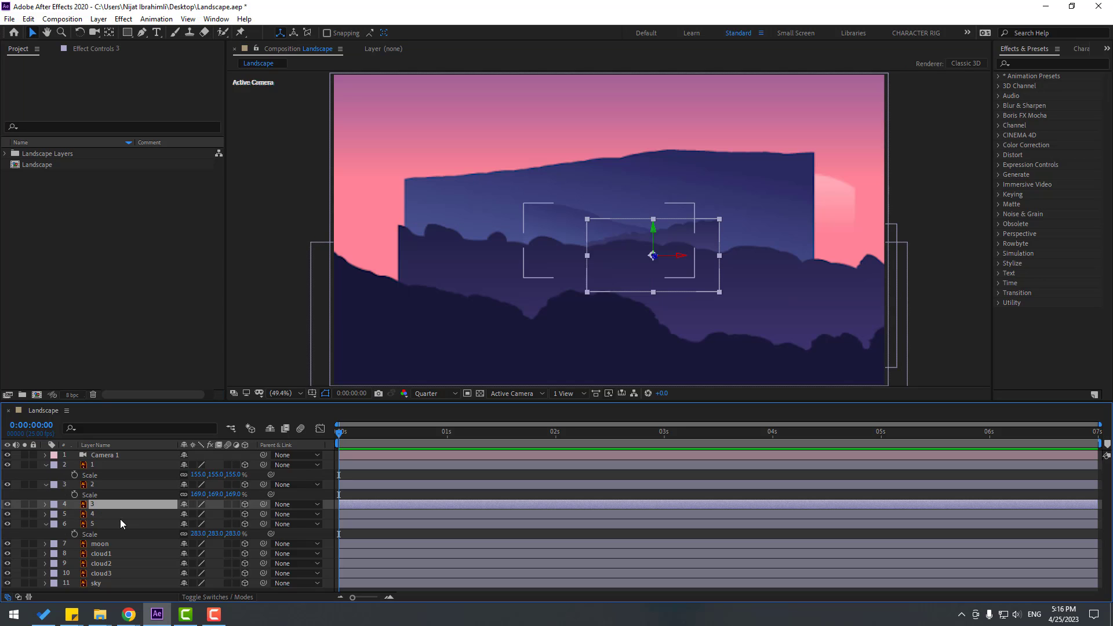
key(s)
drag(198, 514, 258, 513)
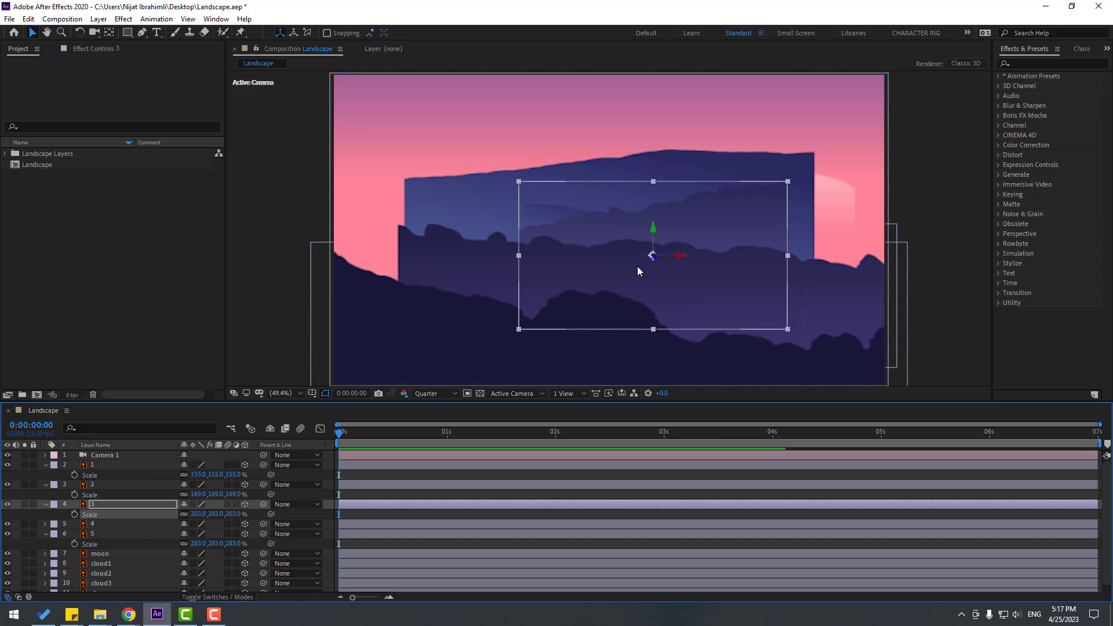
drag(676, 259, 781, 259)
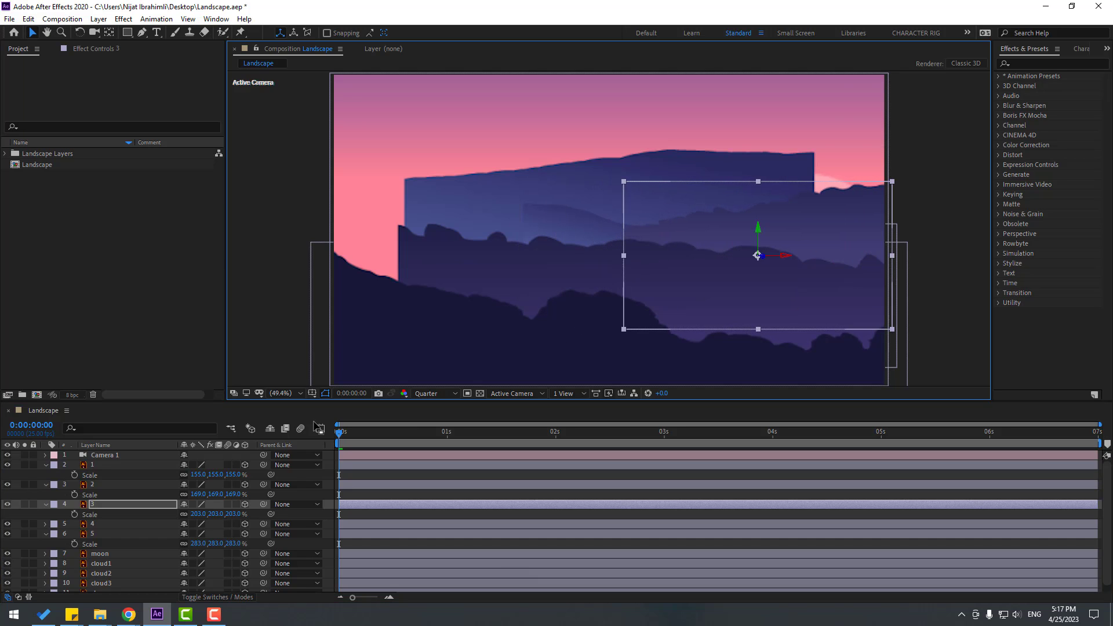
drag(203, 514, 251, 514)
Step: Scale hill layer 4 to 241% and move it left
click(92, 524)
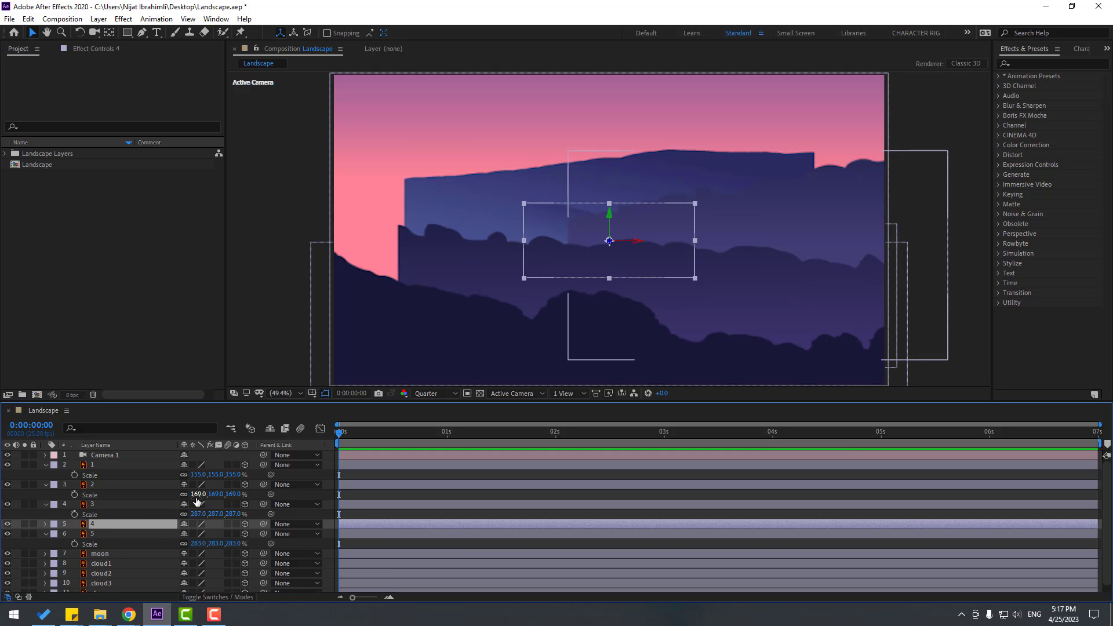
key(s)
drag(198, 533, 279, 534)
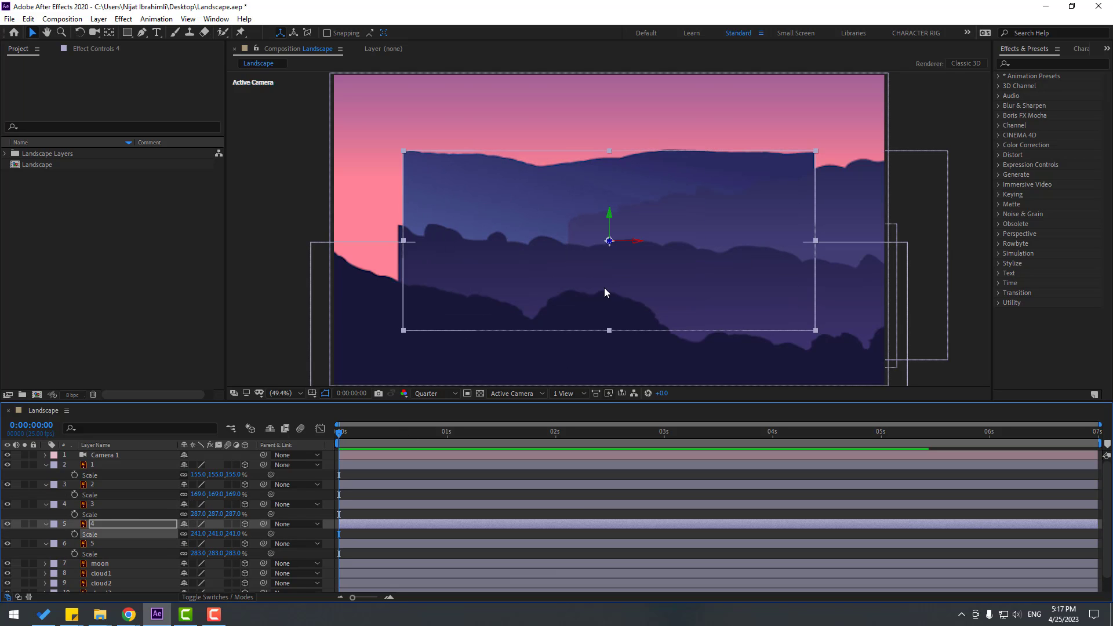
drag(609, 243, 493, 241)
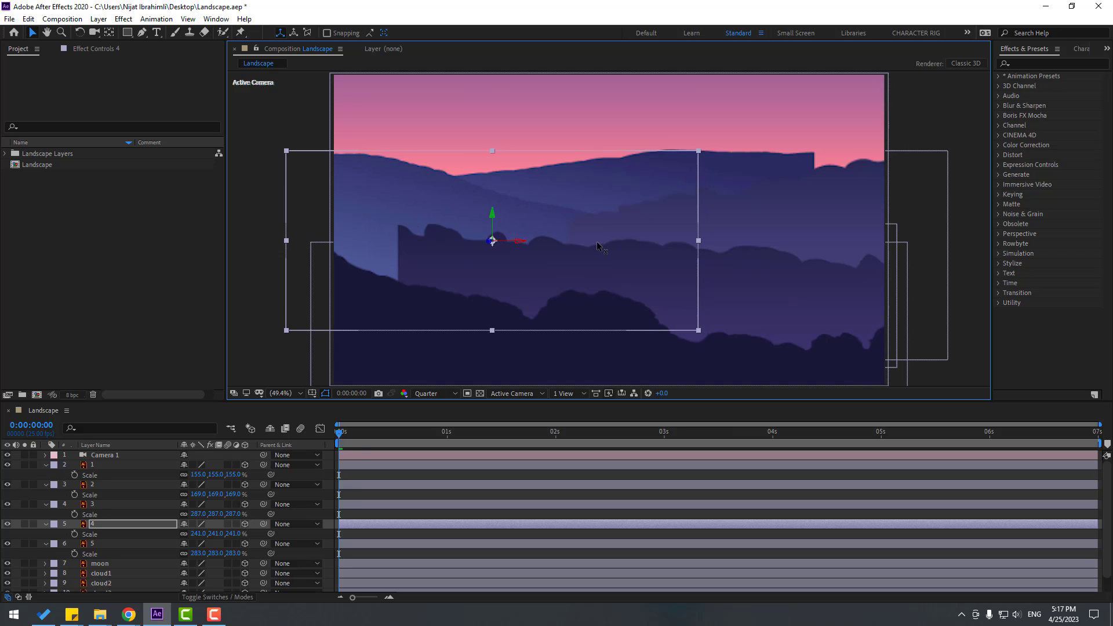
Step: Enlarge layer 2 to 214%, then shift layers 2 and 3 slightly left
click(94, 486)
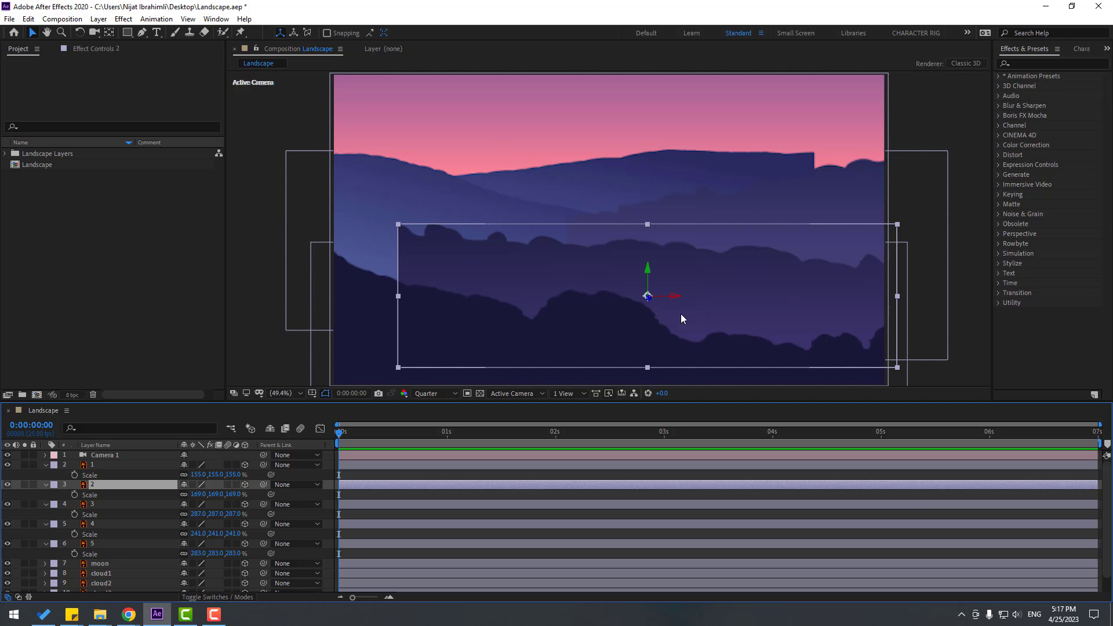
drag(196, 494, 219, 494)
key(Return)
drag(674, 299, 641, 298)
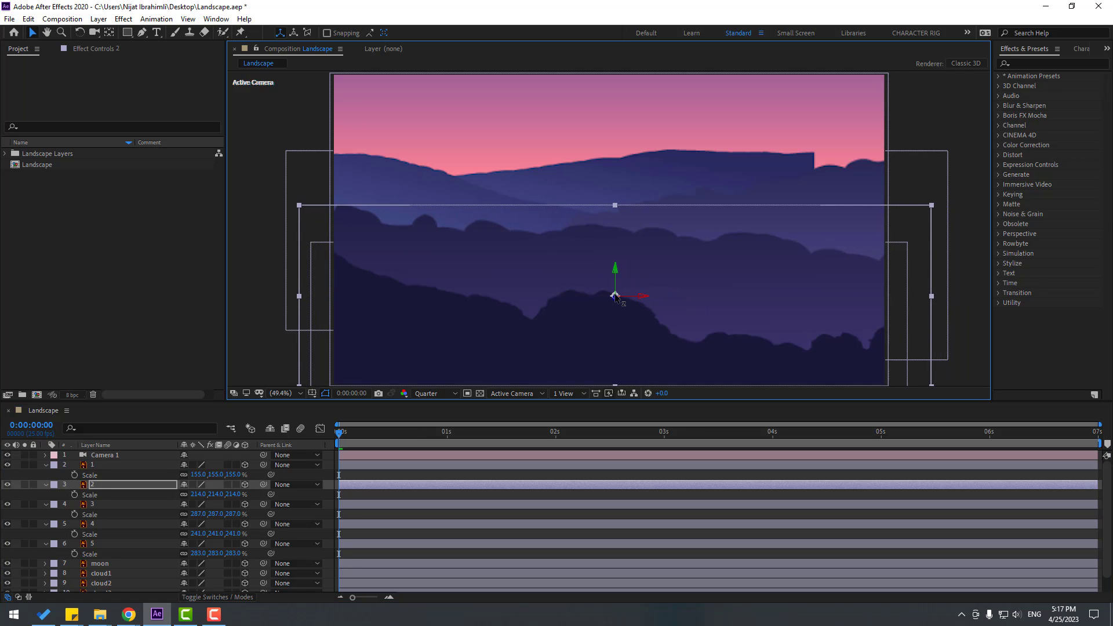
click(88, 503)
drag(784, 257, 762, 260)
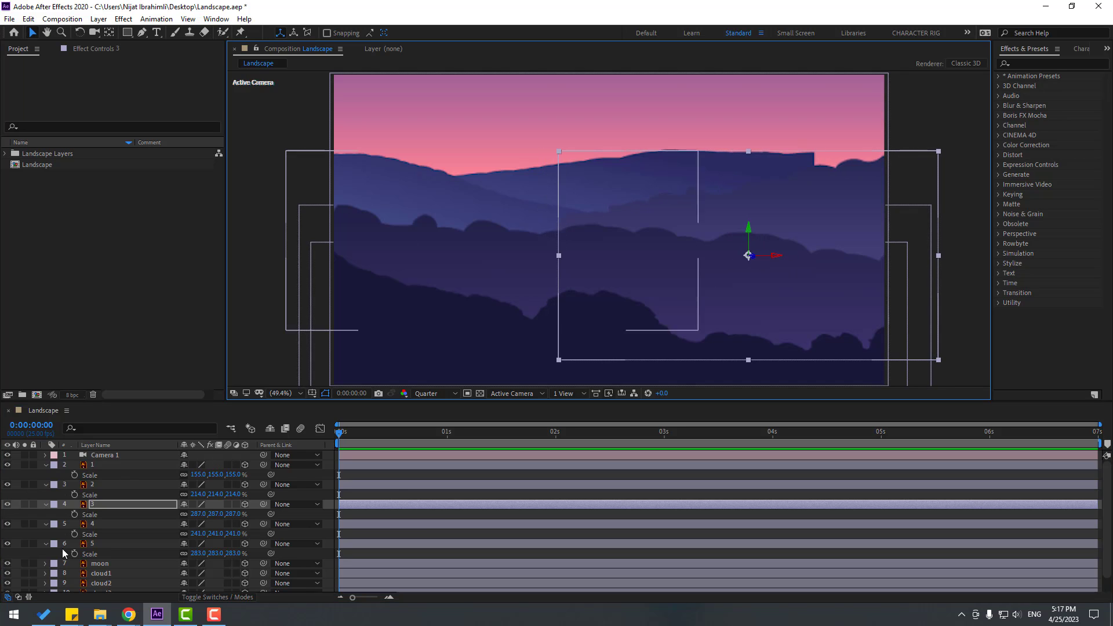
Step: Collapse the Scale rows of the hill layers
click(44, 477)
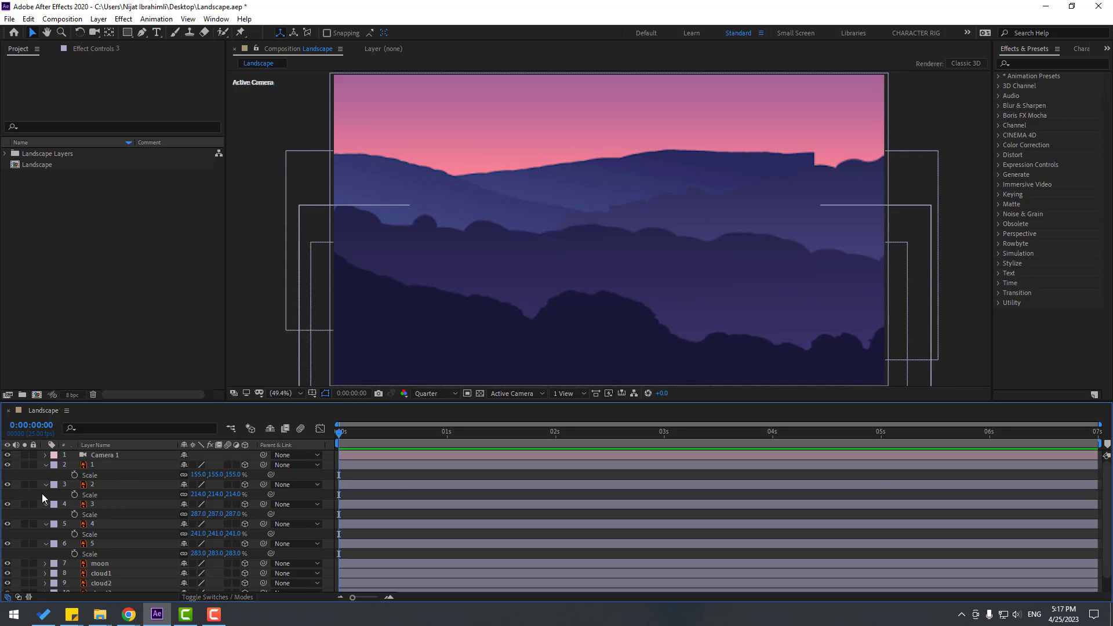
click(45, 485)
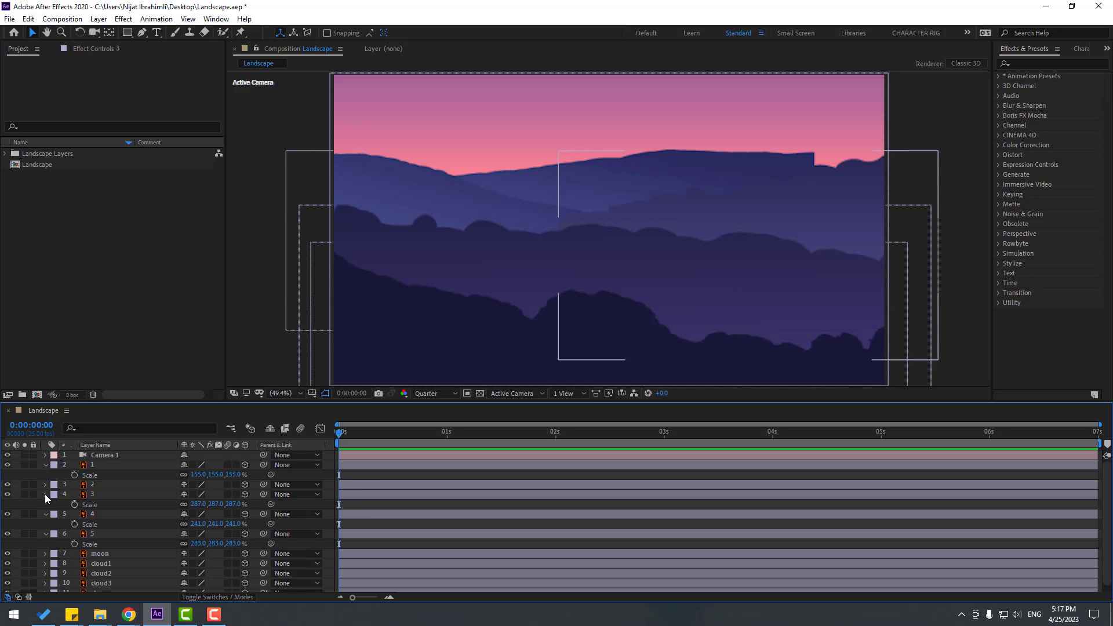
click(45, 494)
click(46, 466)
click(46, 496)
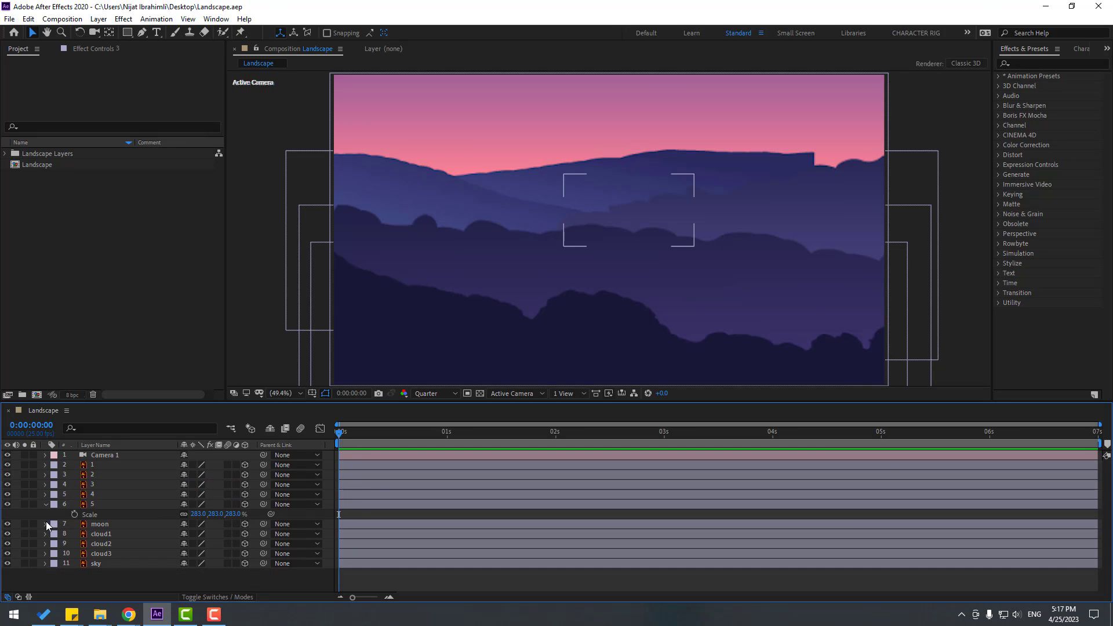
Step: Move hill layer 5 right and down and enlarge it to about 349%
click(96, 504)
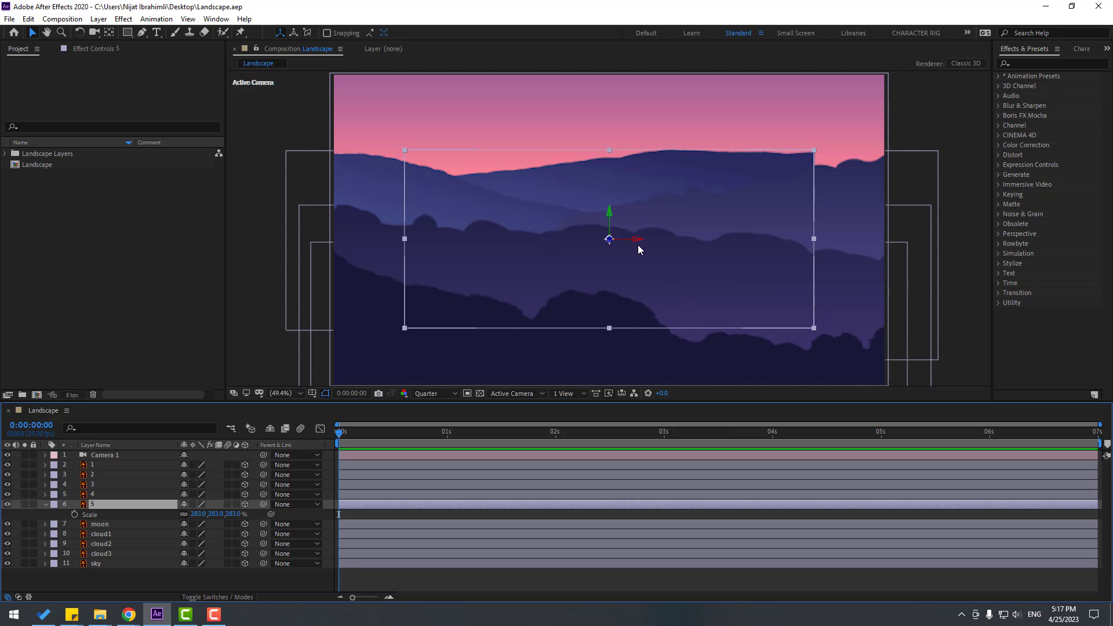
drag(652, 242, 742, 242)
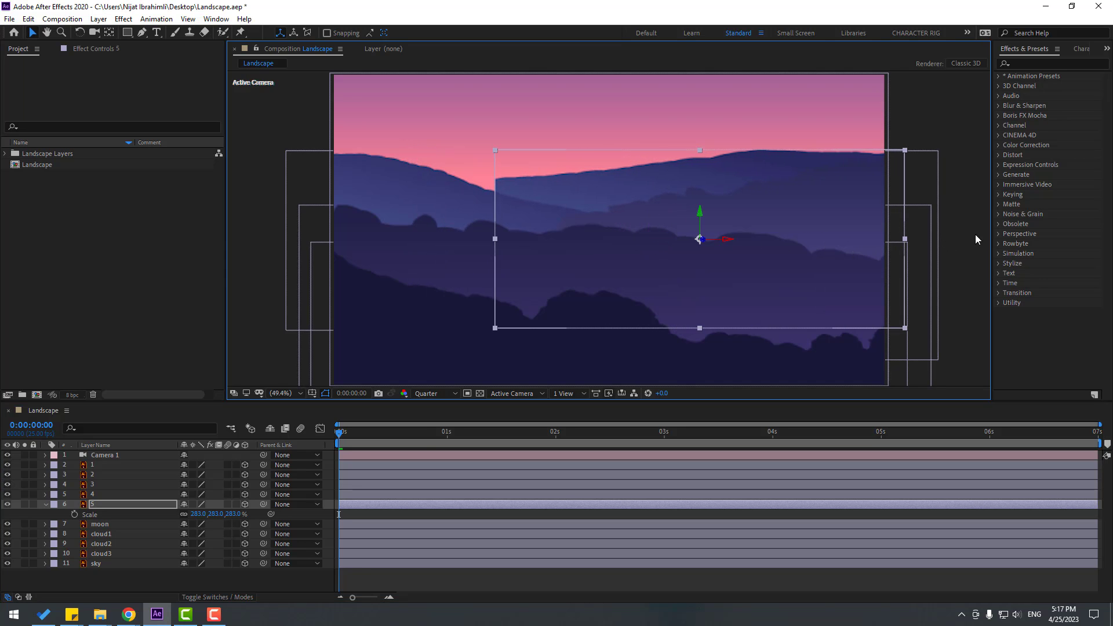
drag(197, 514, 226, 510)
drag(700, 219, 700, 232)
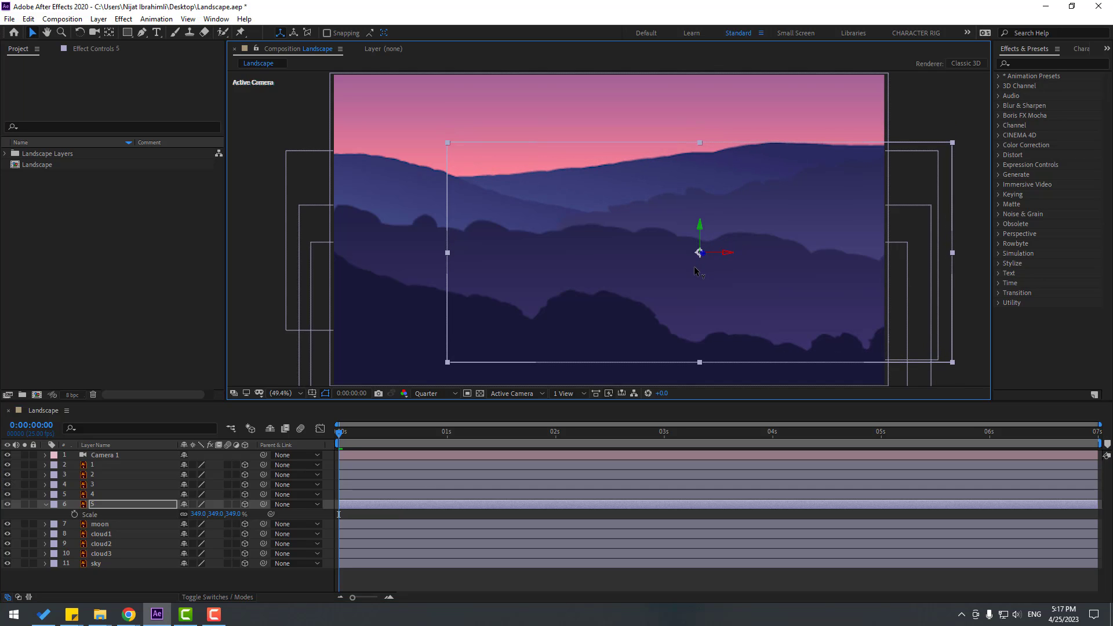
click(46, 505)
click(119, 579)
Step: Raise the moon above the hills and lift the three clouds above it
click(116, 514)
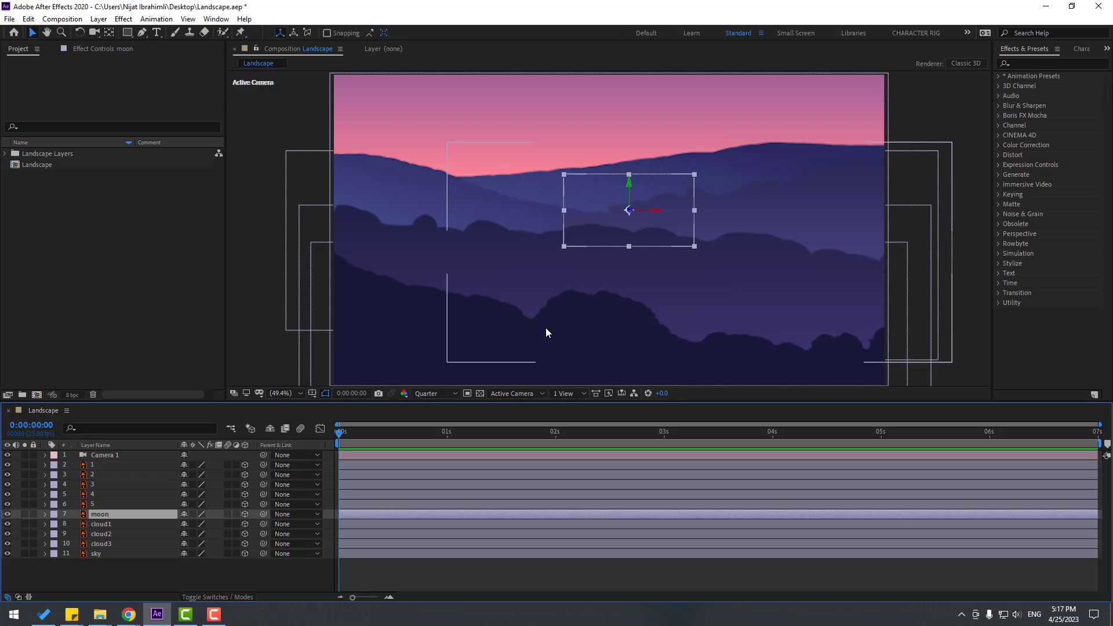
drag(630, 195, 630, 123)
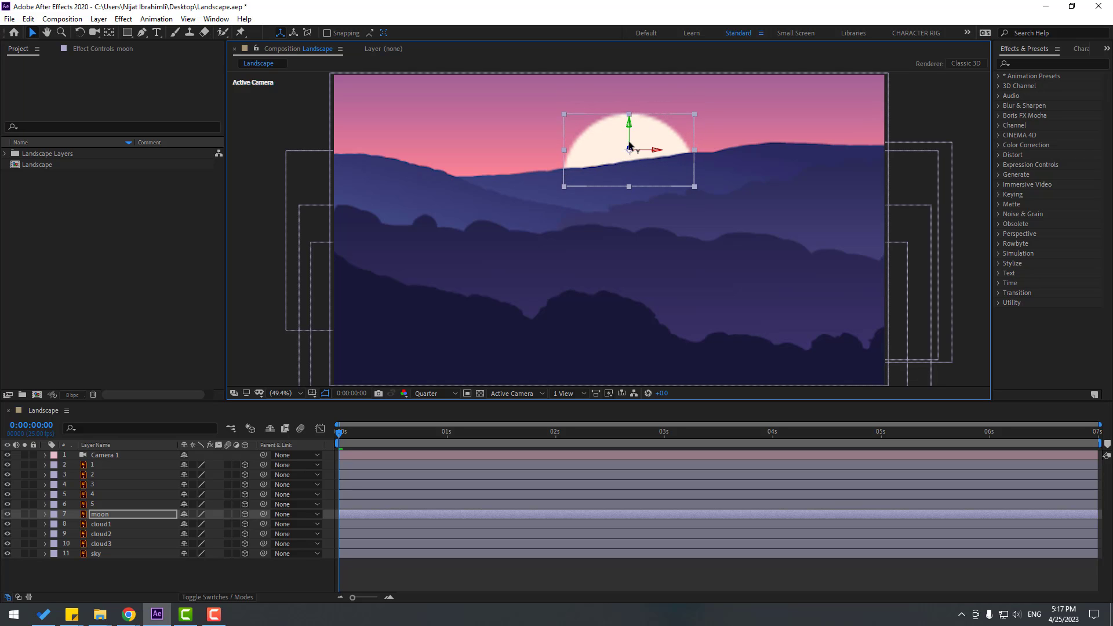
click(99, 524)
shift+click(105, 543)
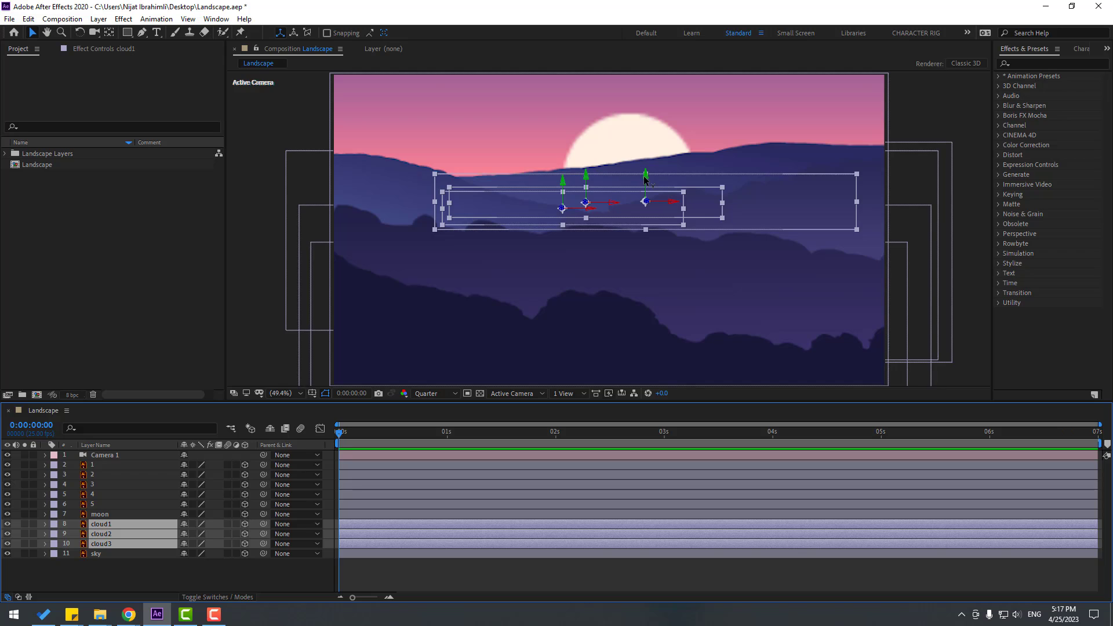
drag(643, 176, 646, 136)
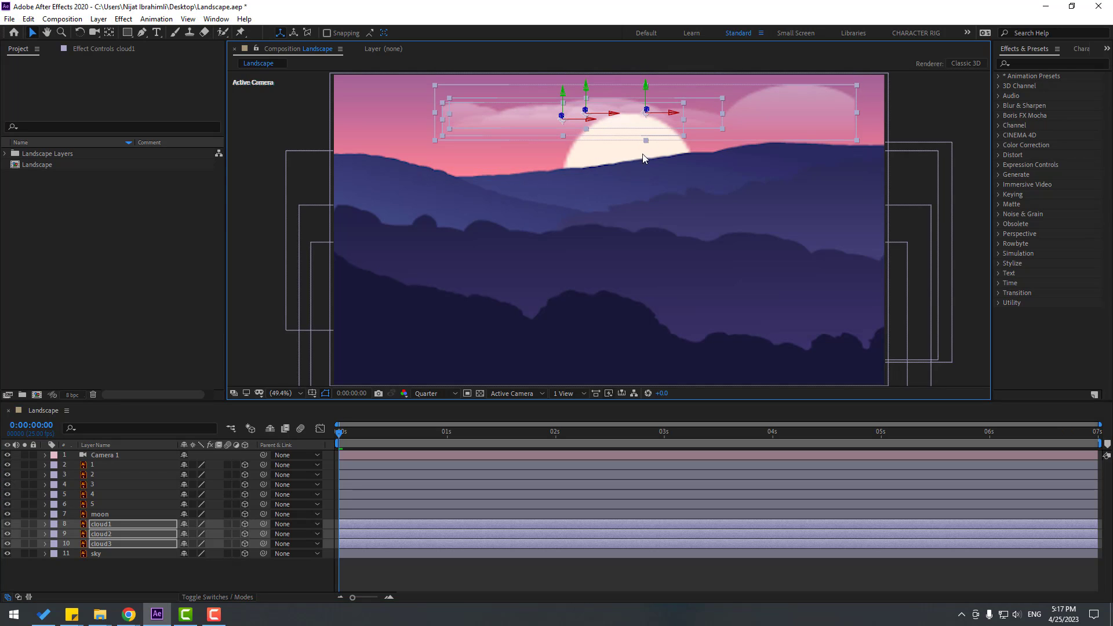
Step: Spread the clouds: cloud1 to the right, cloud2 left, cloud3 lower-left
click(238, 571)
click(769, 137)
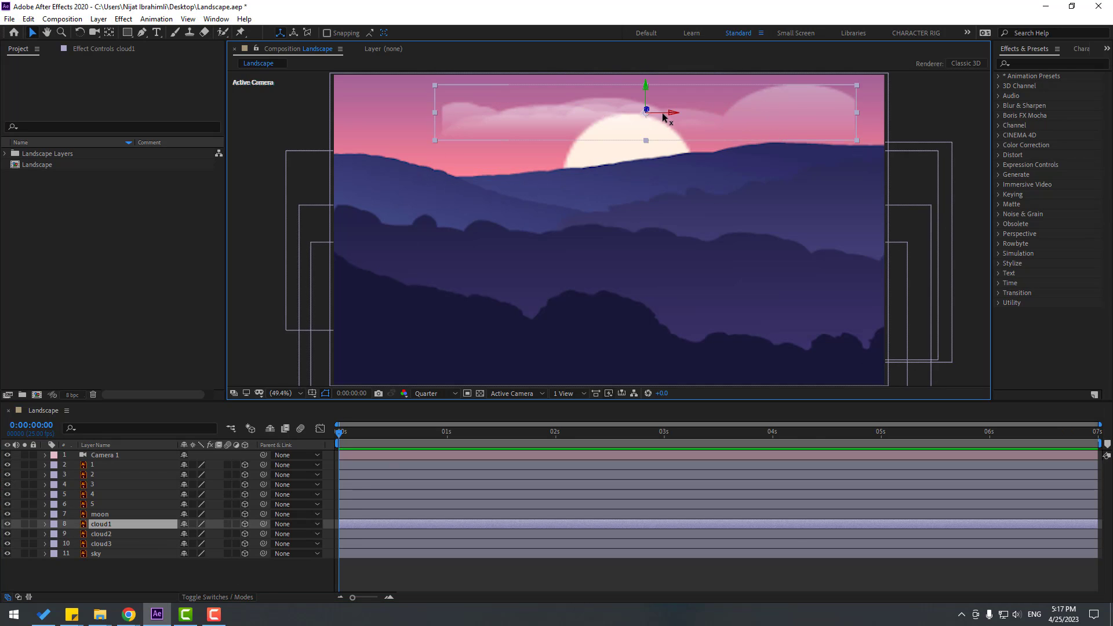
drag(663, 115, 878, 106)
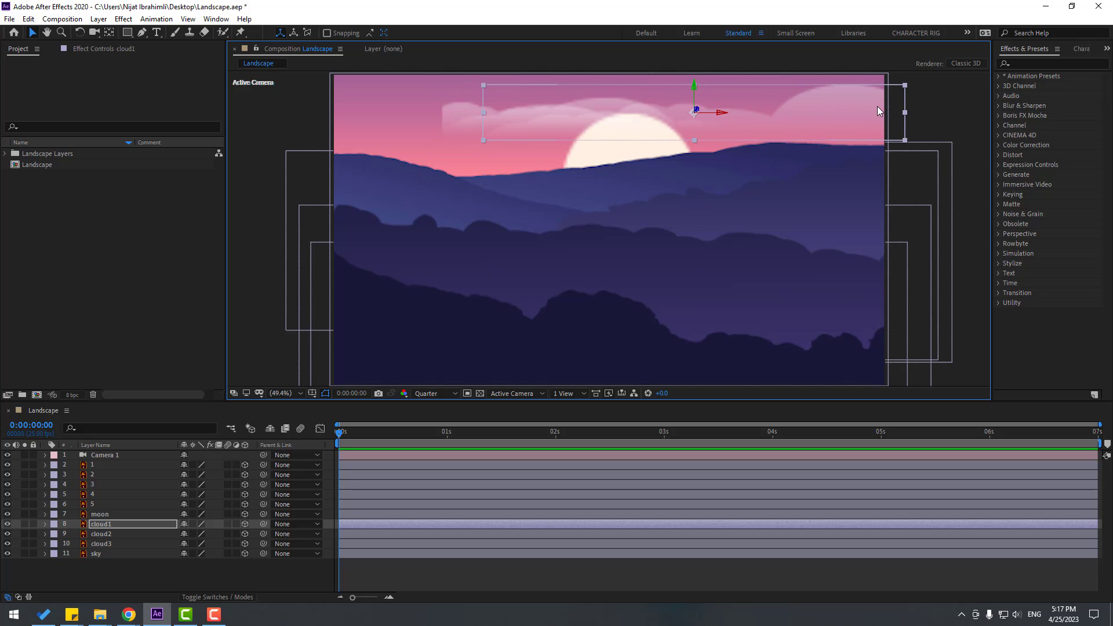
click(466, 129)
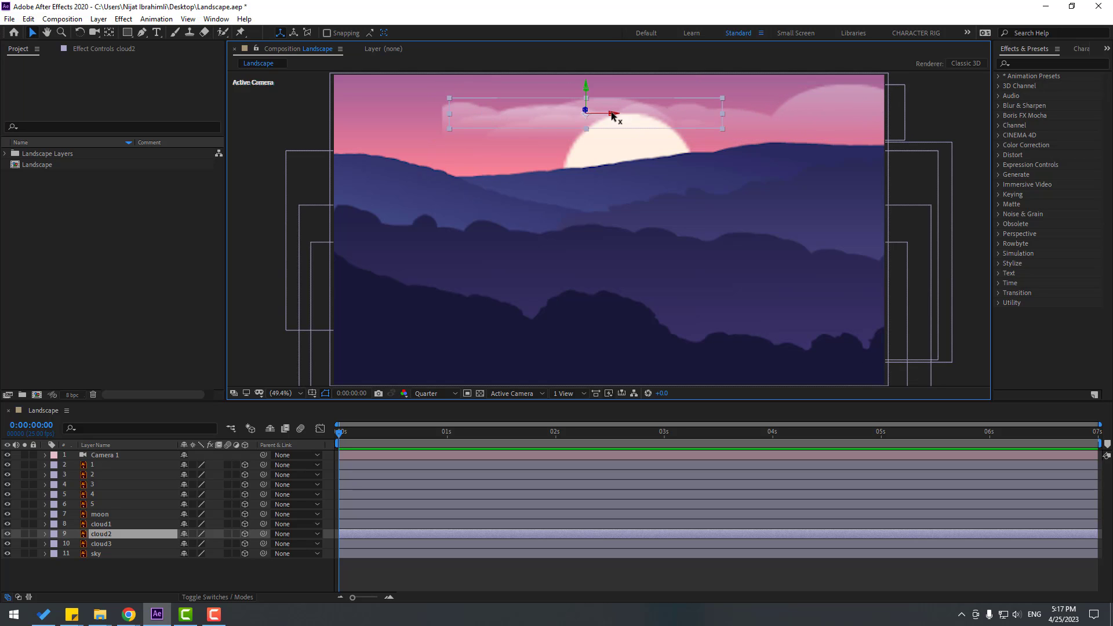
drag(613, 116, 455, 113)
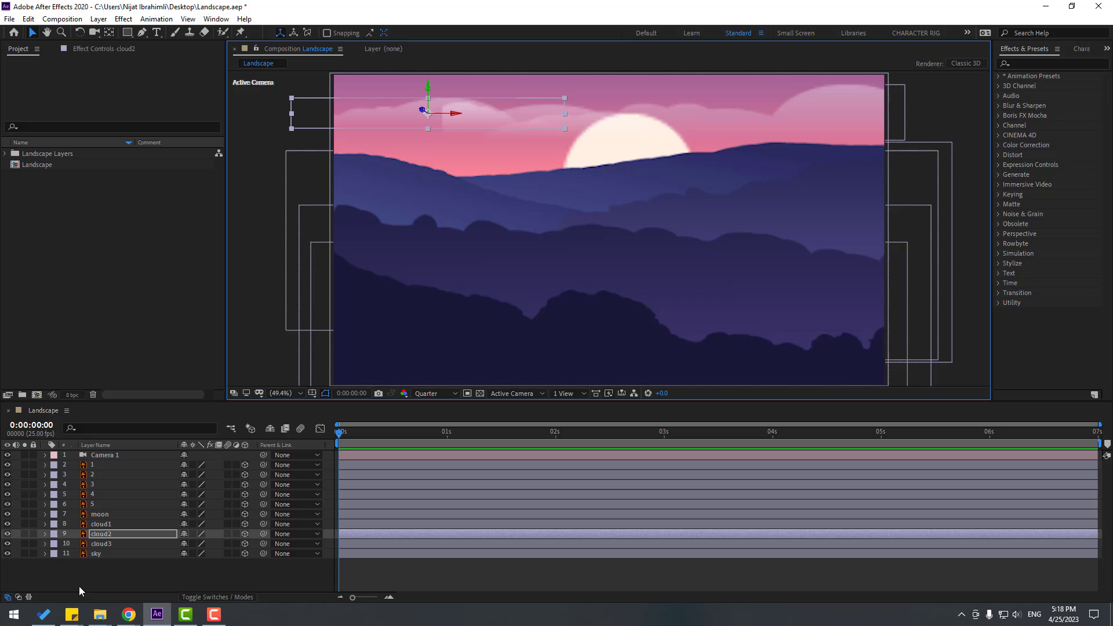
click(96, 545)
drag(591, 119, 524, 118)
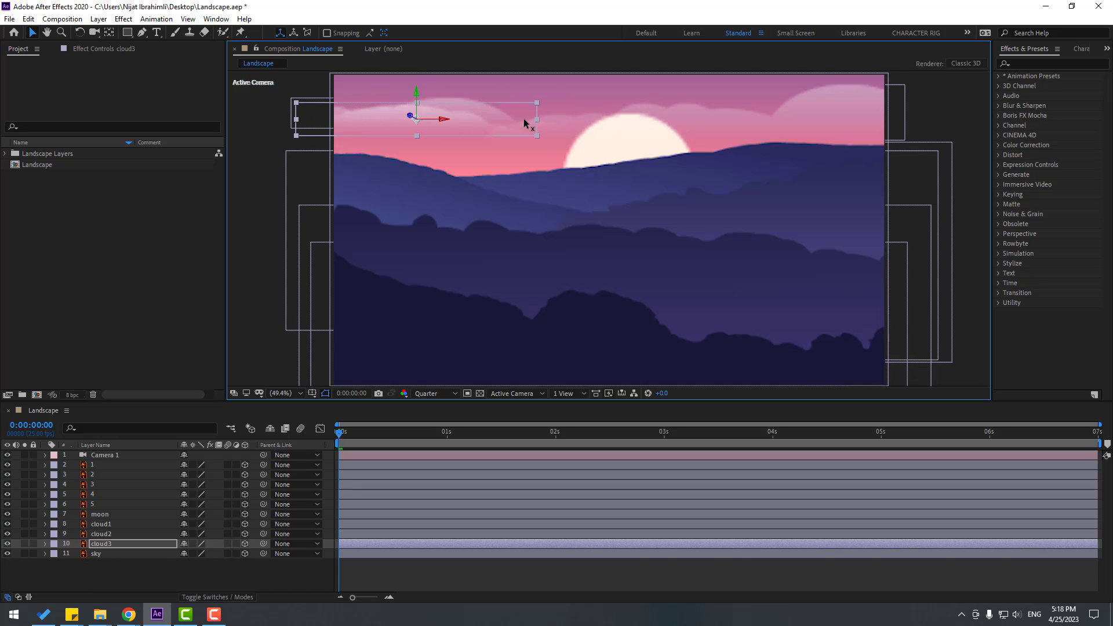
drag(416, 92, 392, 272)
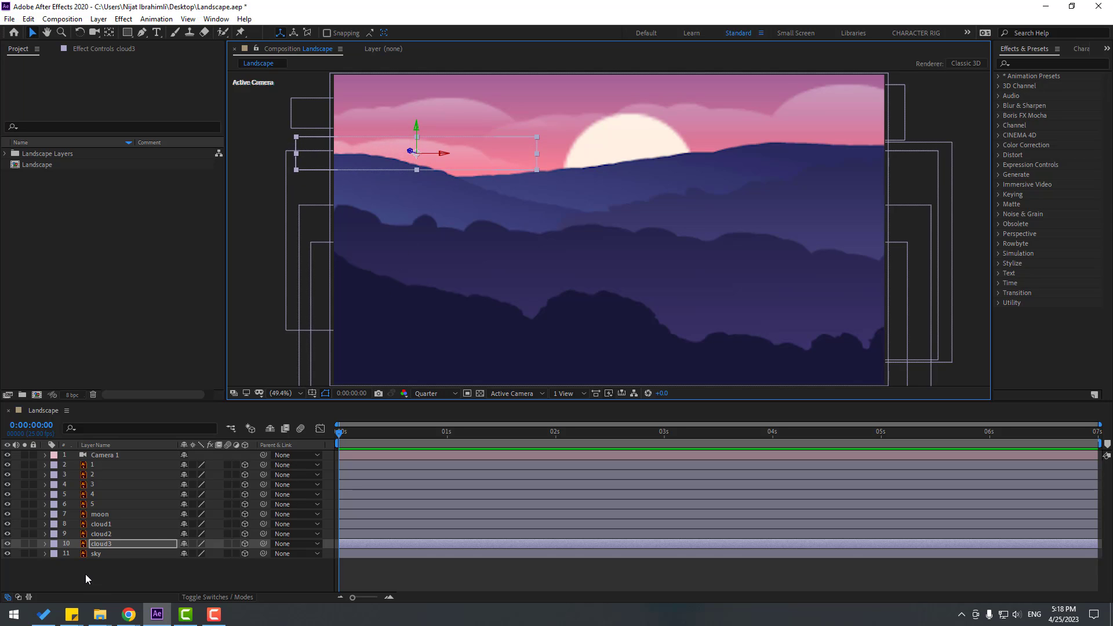
Step: Shrink the moon layer's scale and lower it slightly behind the hills
click(100, 514)
key(s)
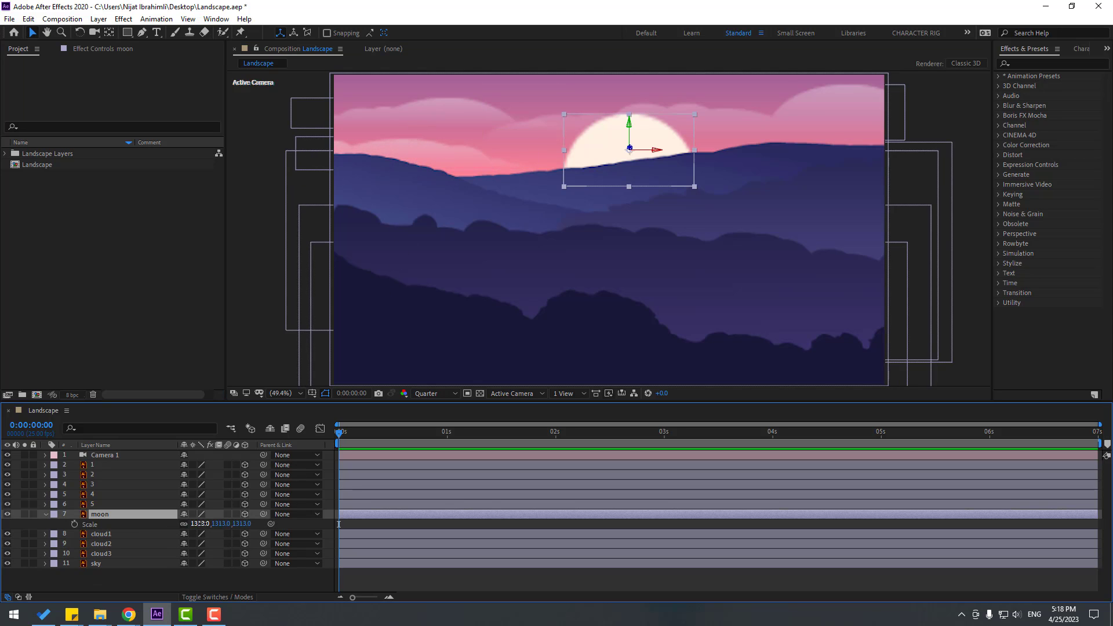
drag(200, 523, 61, 526)
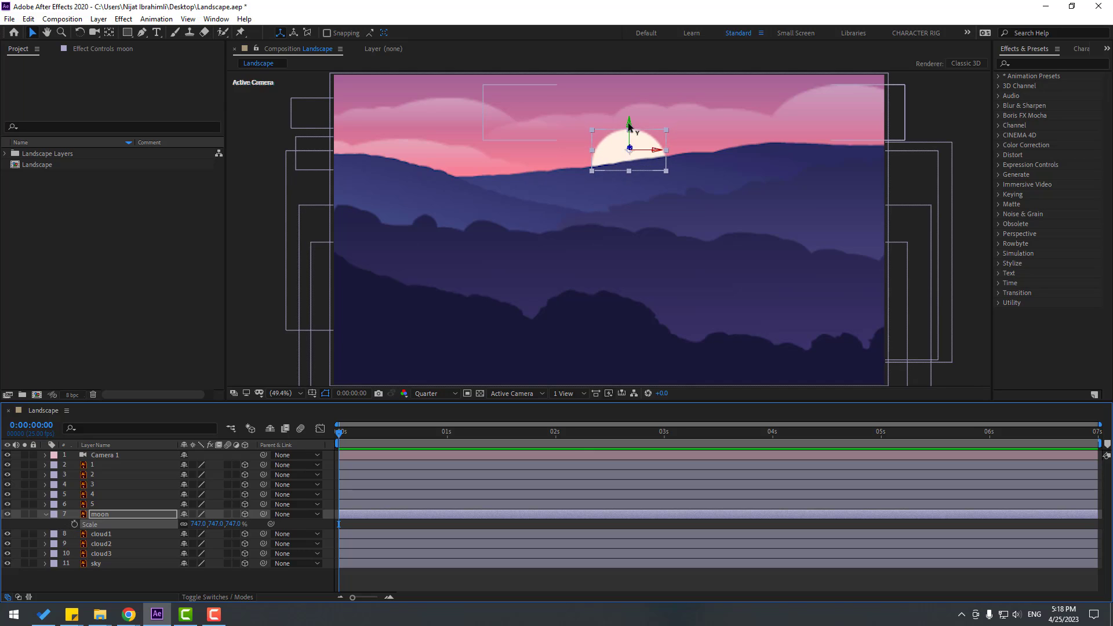
drag(628, 127, 630, 130)
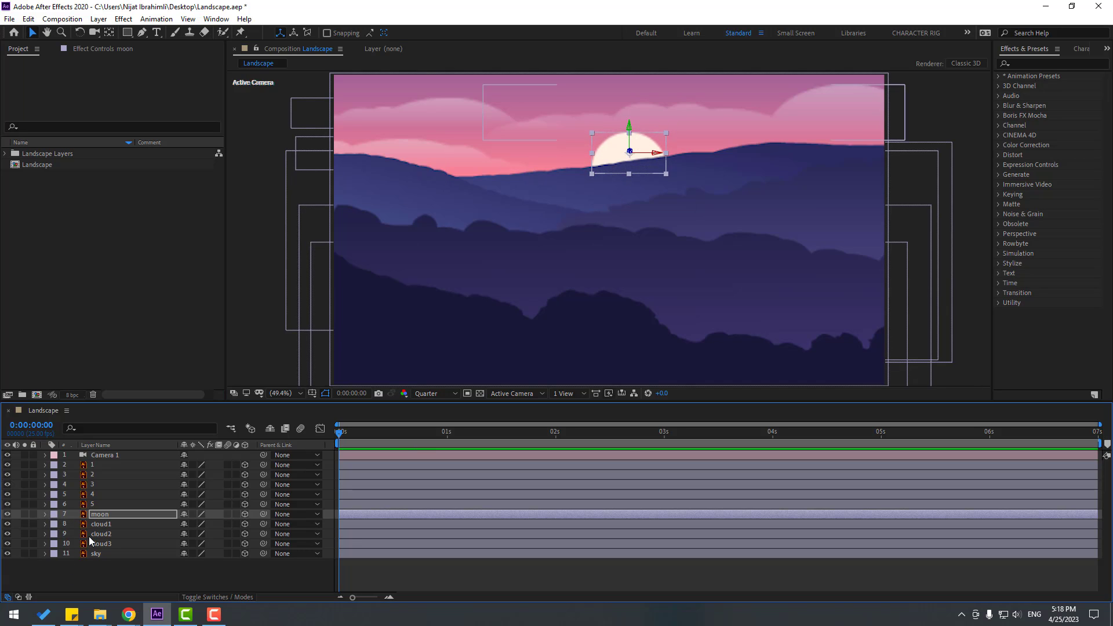
Step: Scale all three cloud layers down to 447 percent
click(88, 535)
shift+click(107, 545)
key(s)
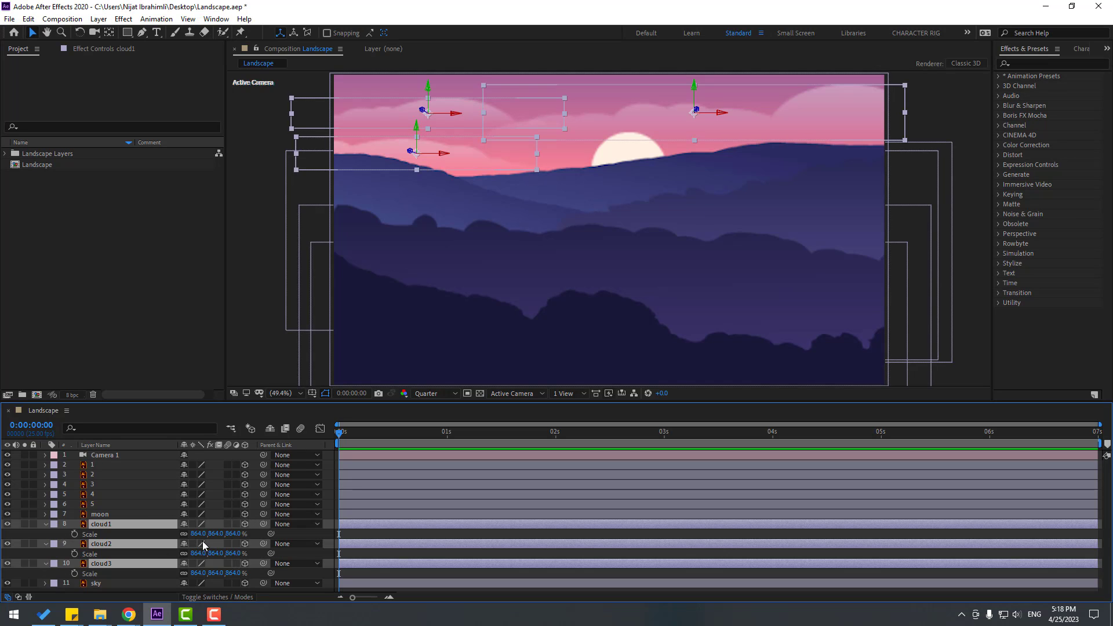
drag(197, 534, 113, 533)
click(45, 524)
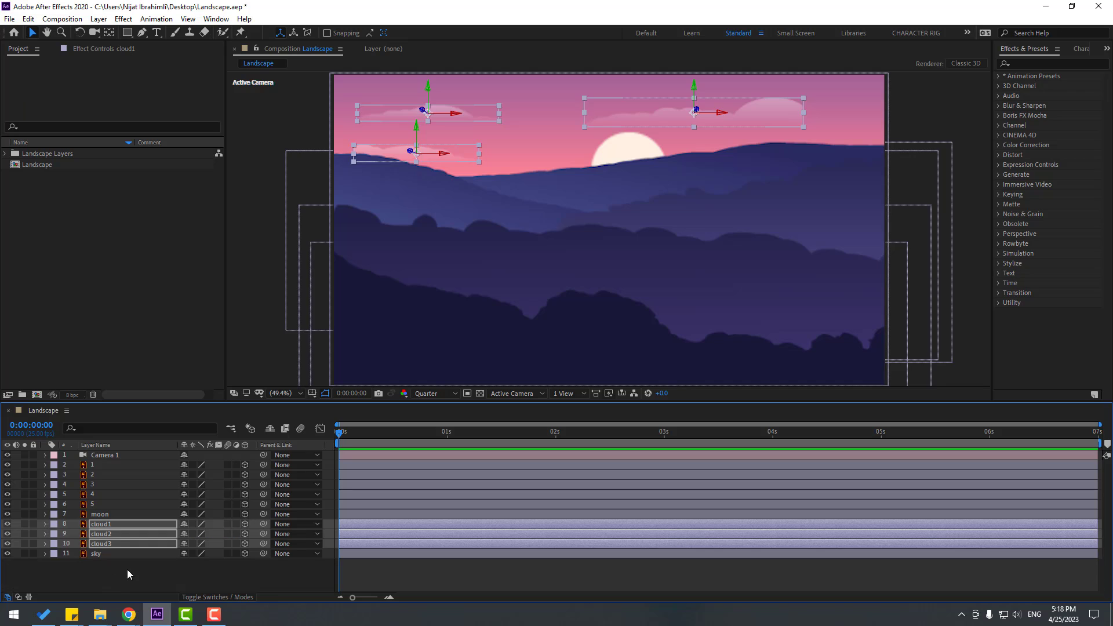
click(127, 569)
Step: Shift cloud1 and cloud2 to the right and cloud3 to the left across the sky
click(742, 119)
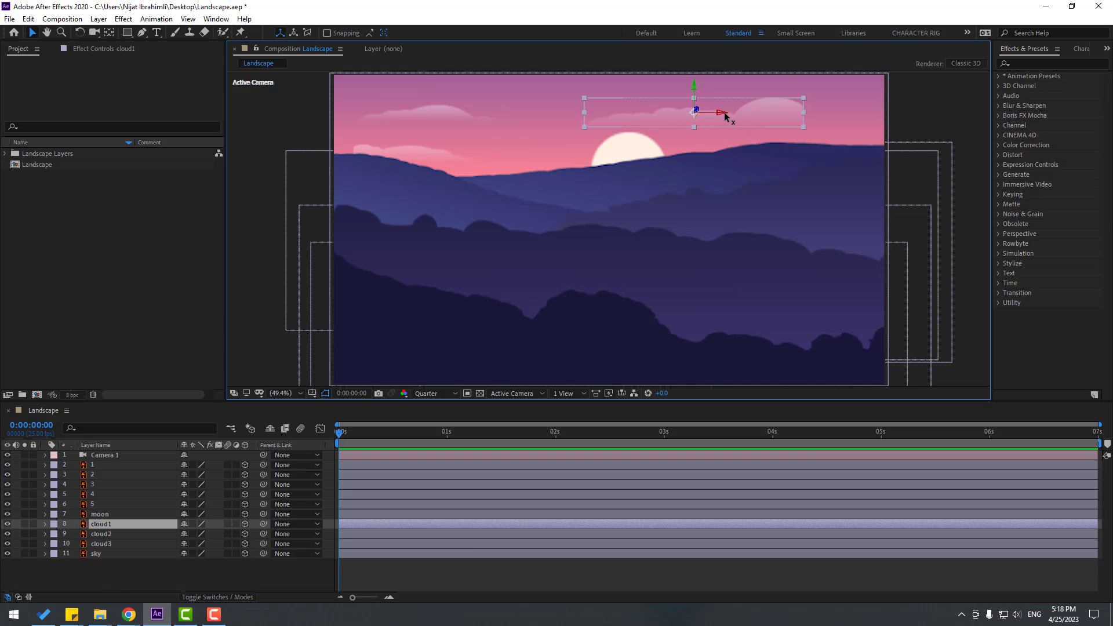
drag(725, 116, 821, 115)
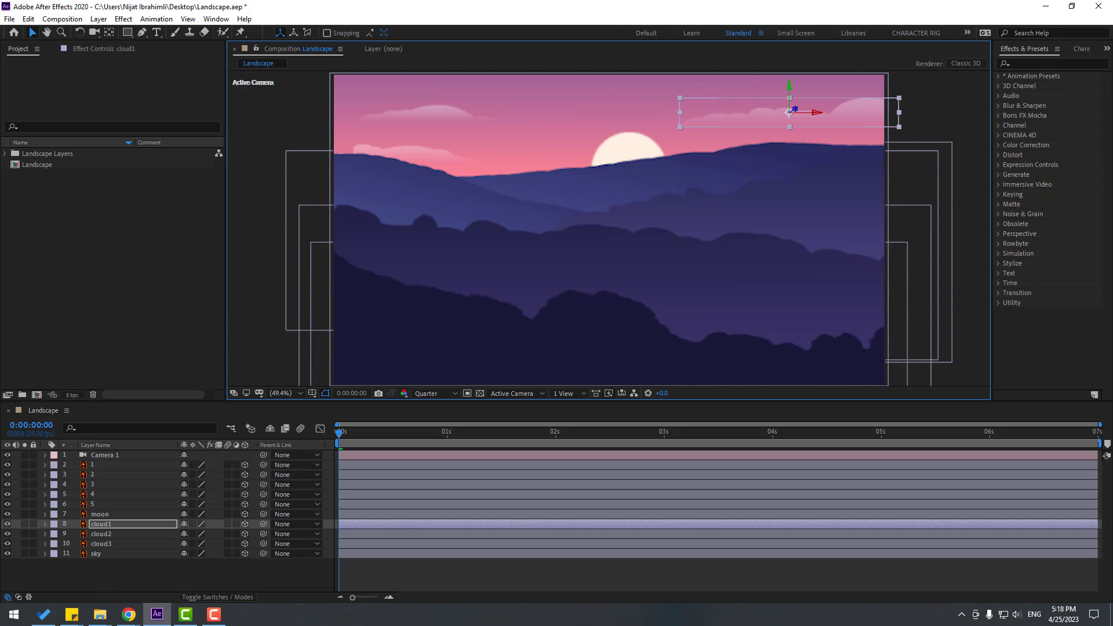
click(413, 152)
click(107, 542)
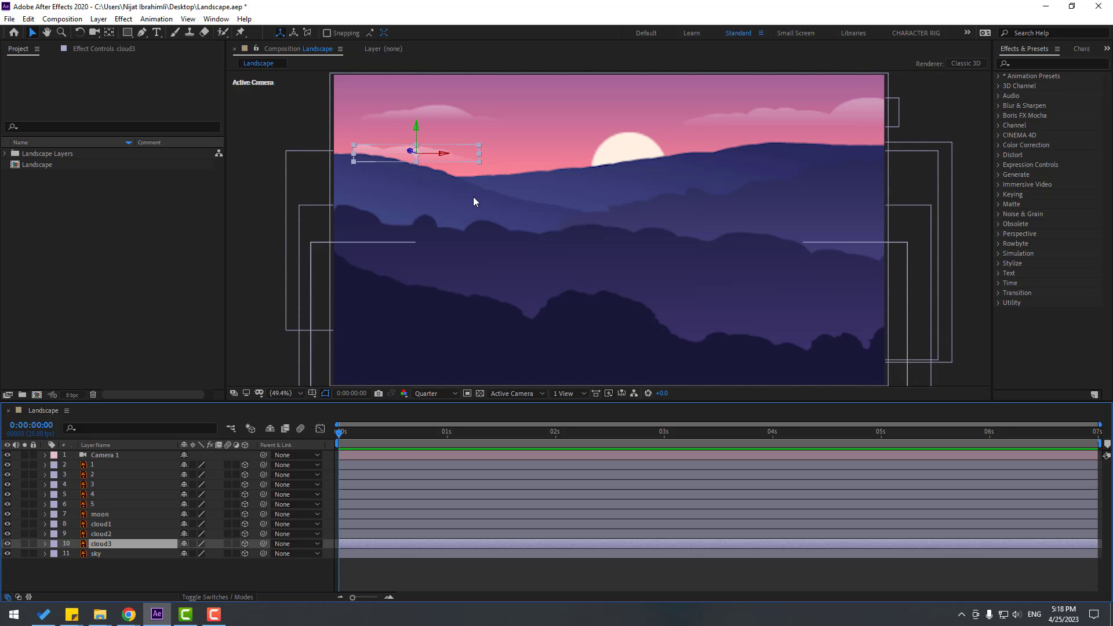
drag(437, 156, 409, 155)
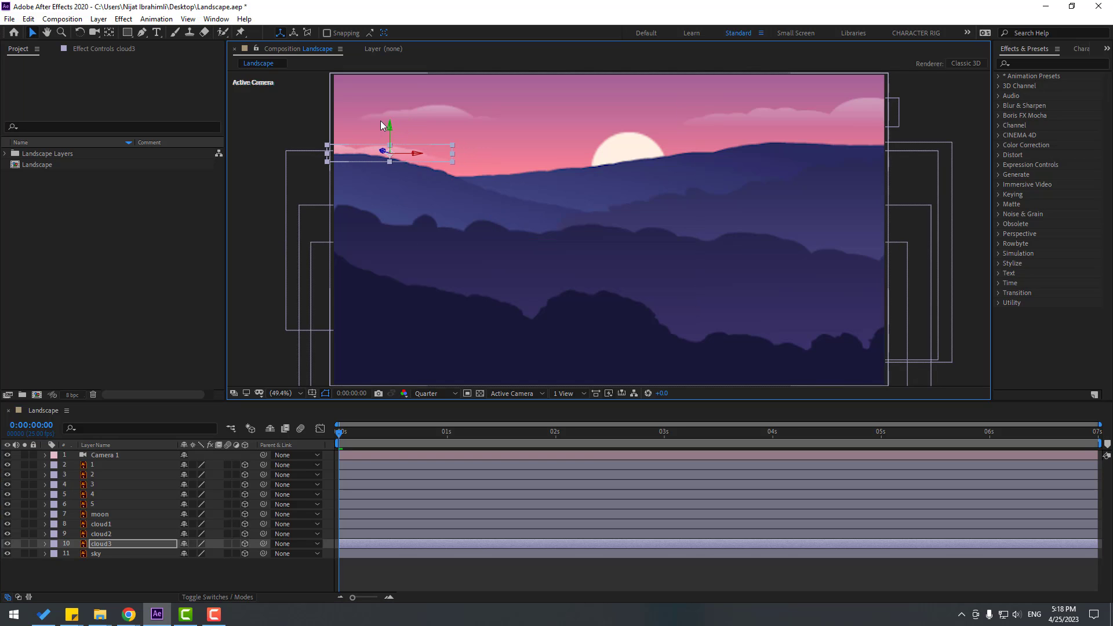
click(389, 118)
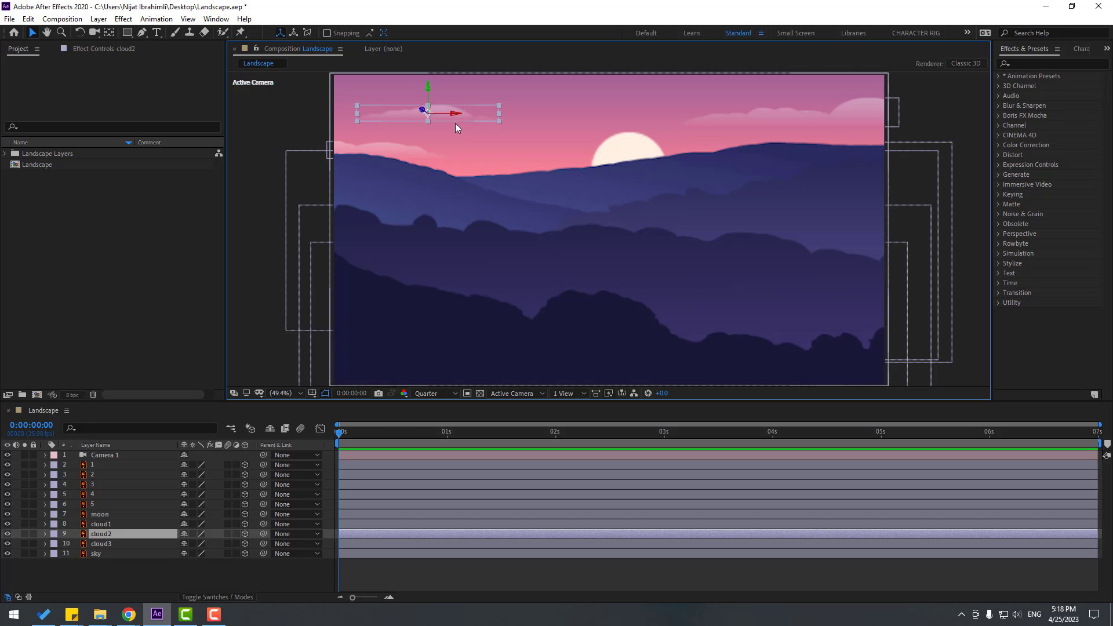
drag(505, 118, 608, 118)
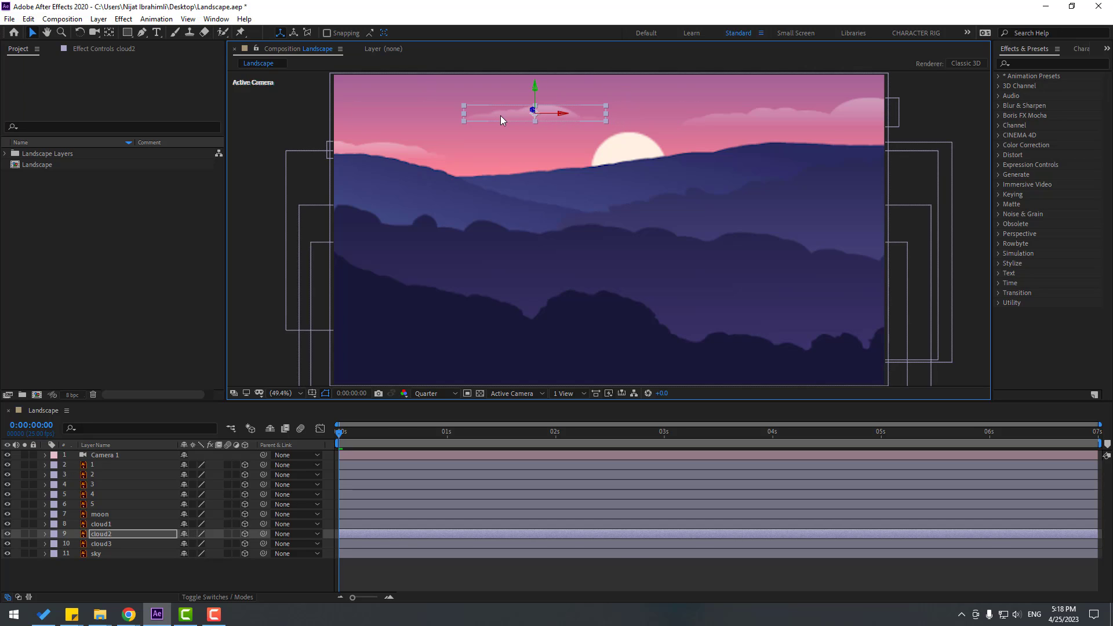
click(222, 582)
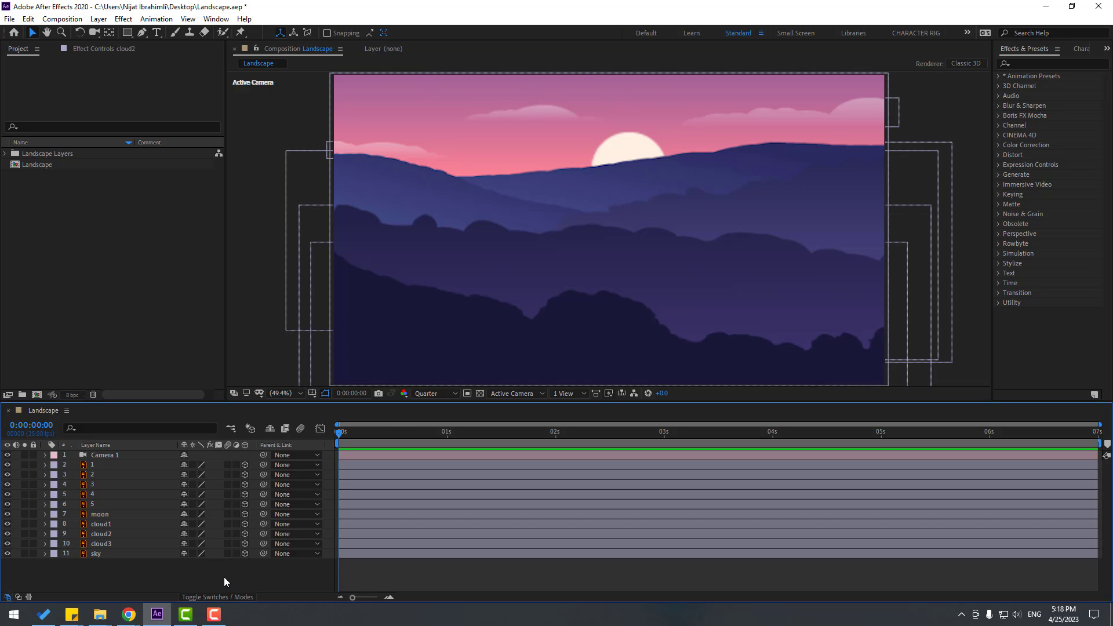
Step: Create an orbit null for Camera 1 from its Camera menu
click(104, 457)
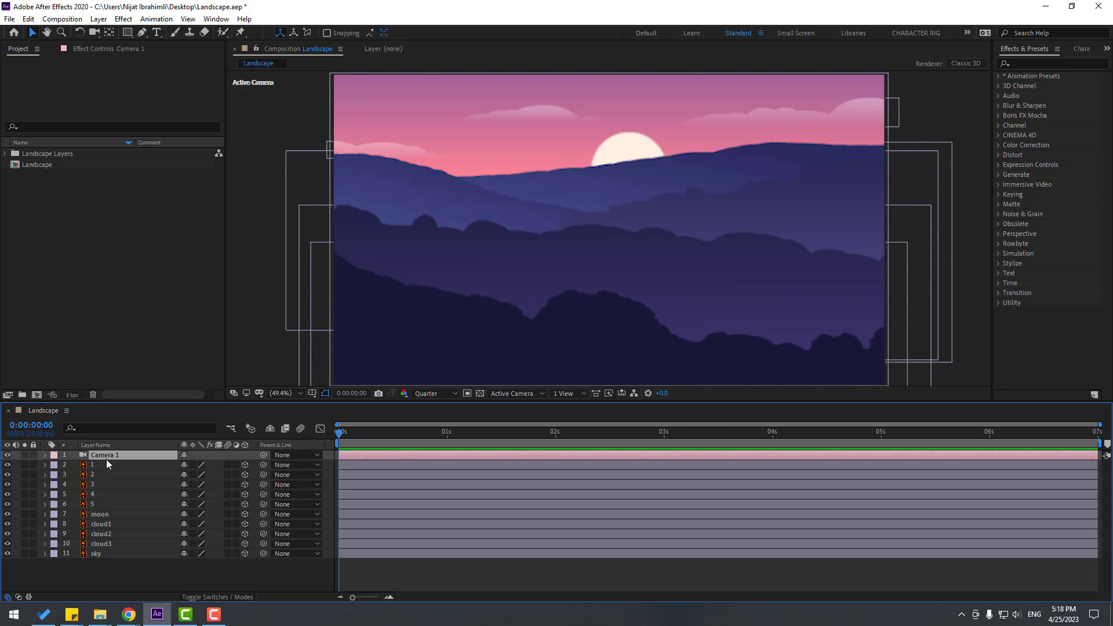
right_click(106, 457)
mouse_move(168, 380)
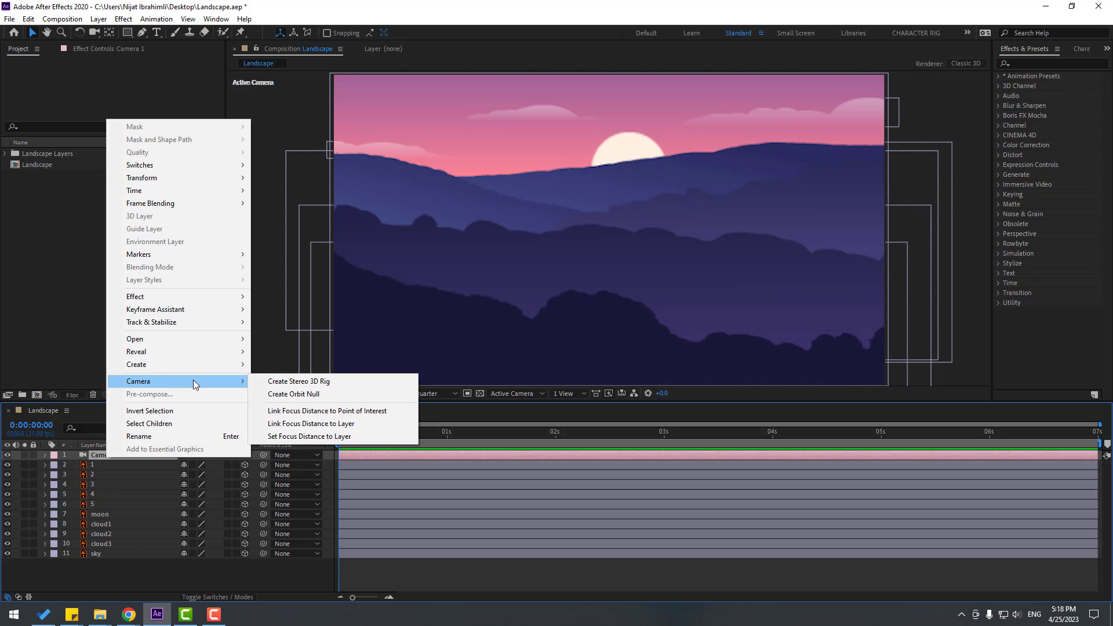
click(312, 396)
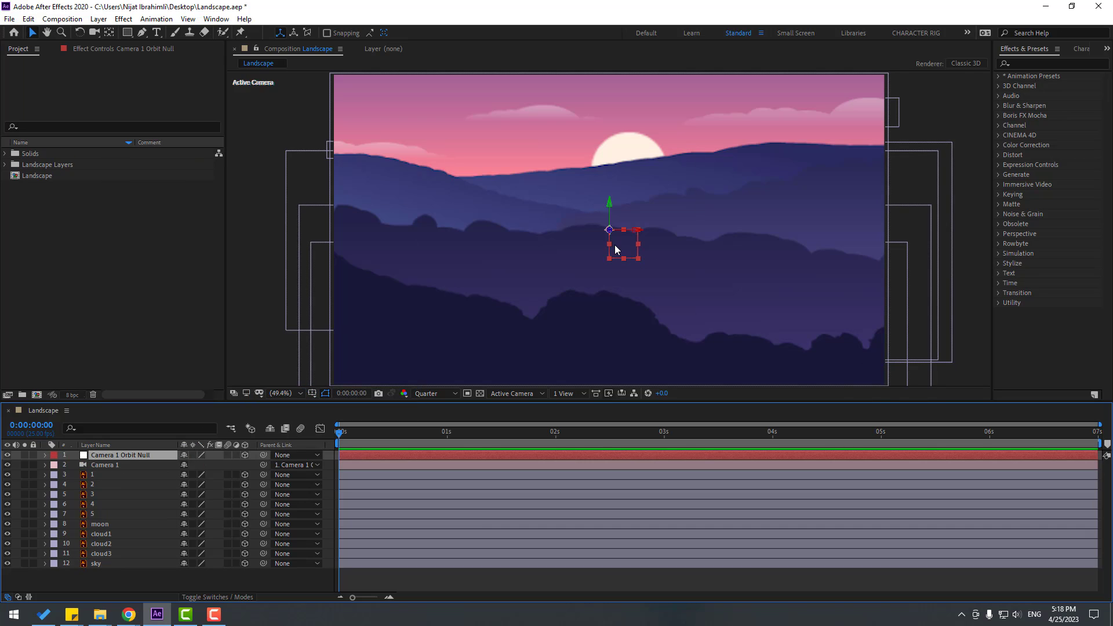
Step: Set a starting Position keyframe on the Camera 1 Orbit Null at the first frame
click(109, 33)
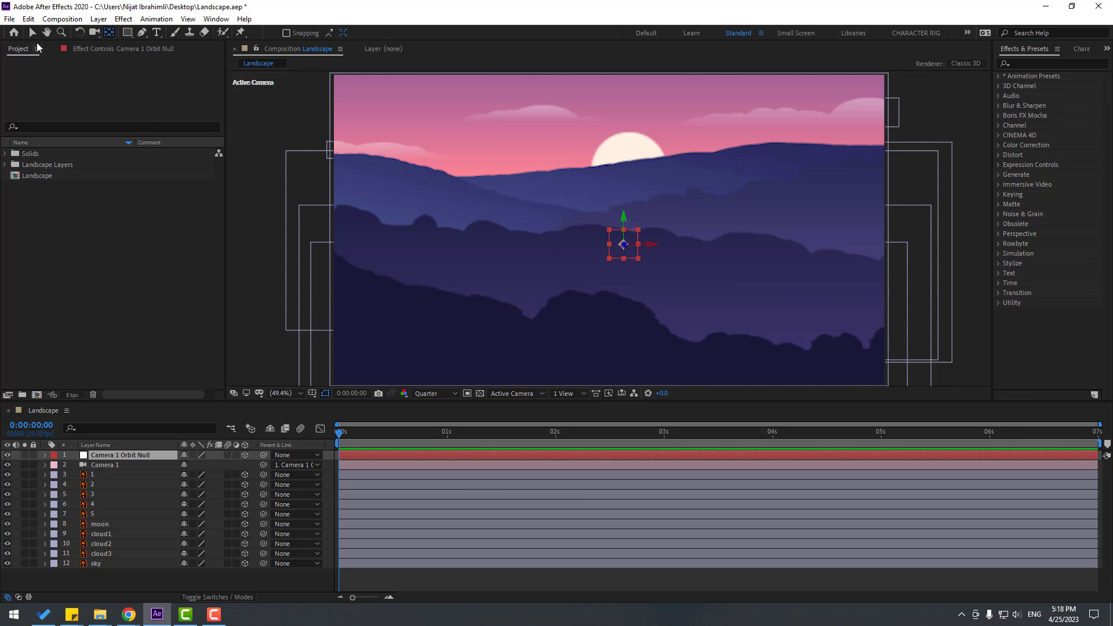
click(33, 34)
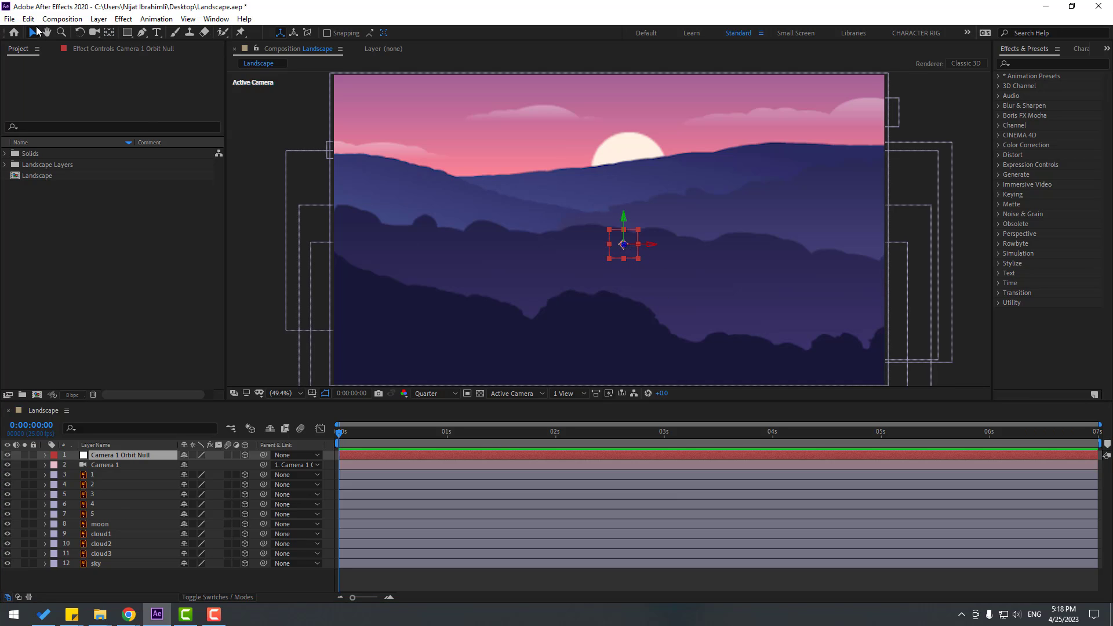
click(112, 454)
key(p)
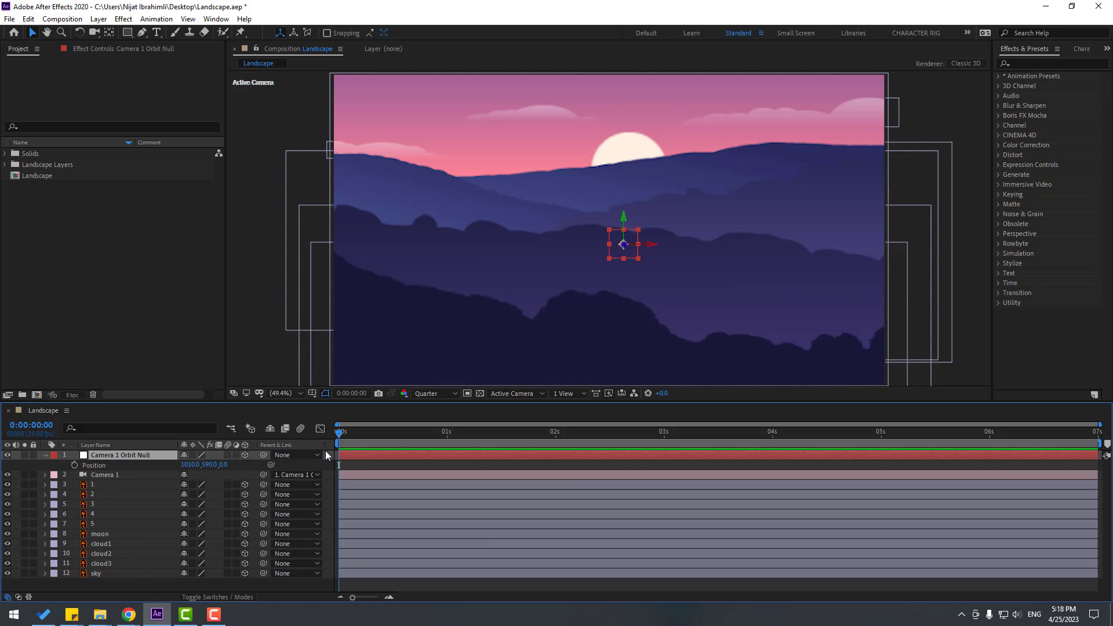
click(74, 464)
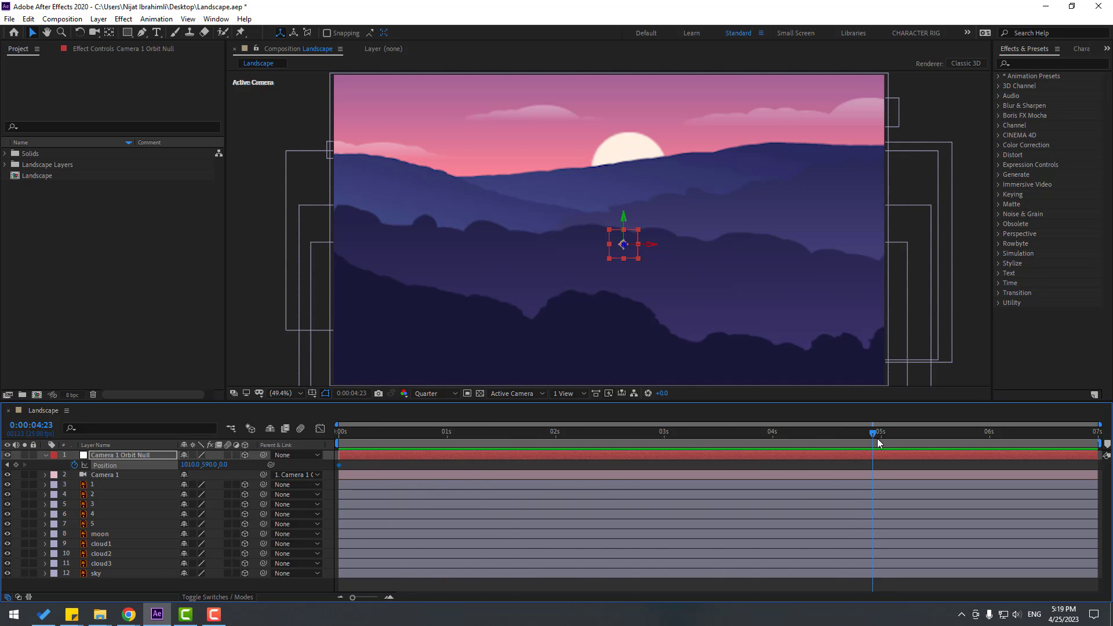
Step: Near the end of the shot, move the orbit null to Z 1970 and Y 359
drag(878, 439, 971, 432)
drag(222, 464, 608, 425)
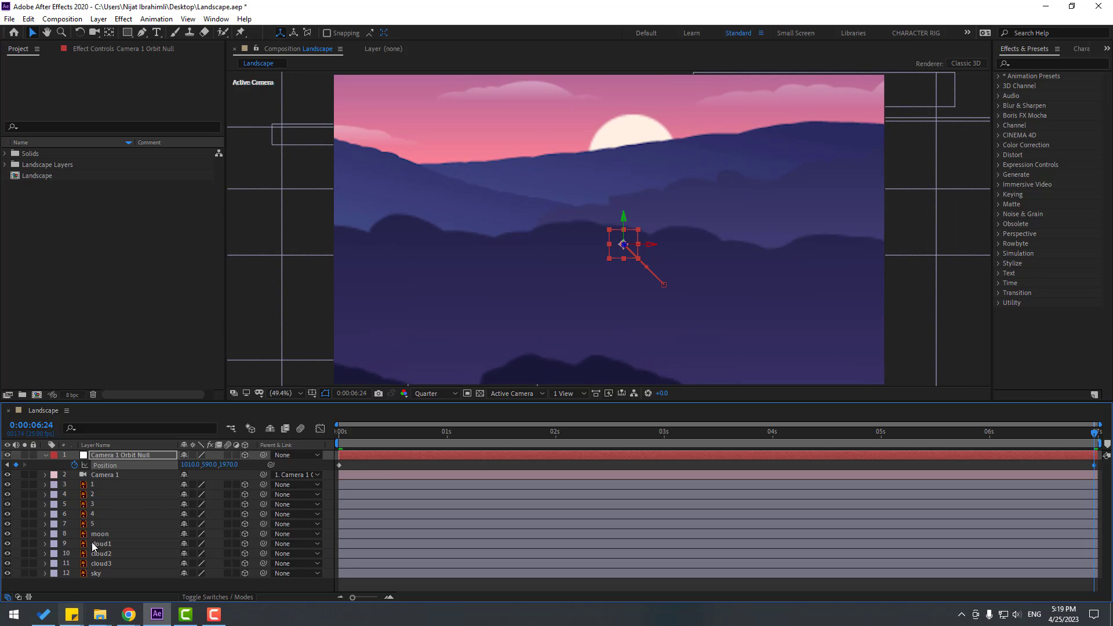
drag(207, 463, 73, 464)
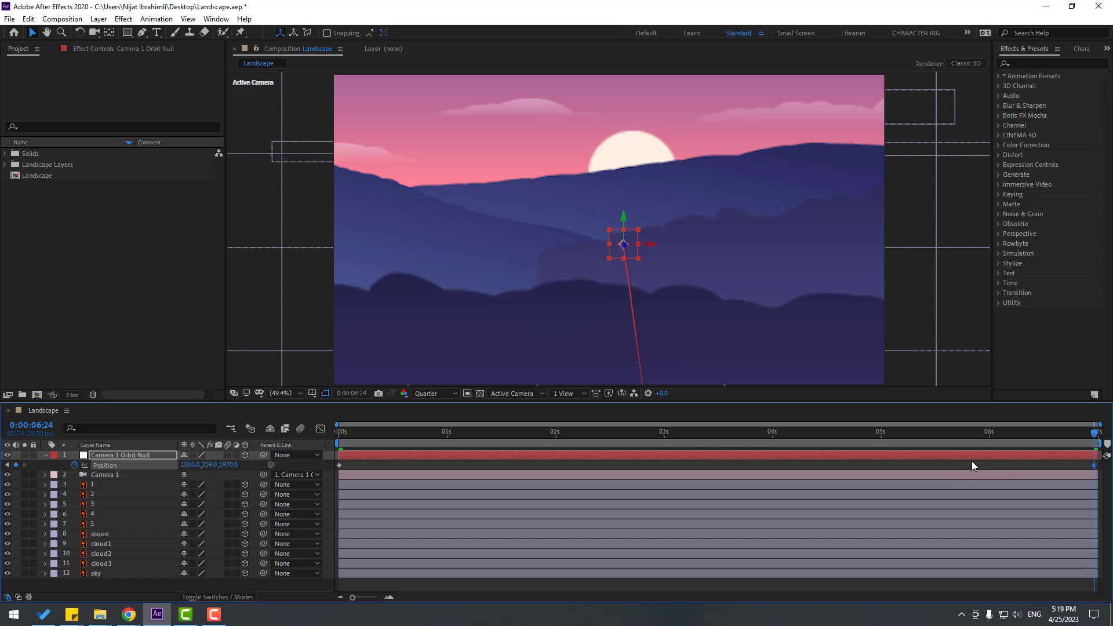
Step: Preview the camera push-in, then stop playback
key(F2)
key(space)
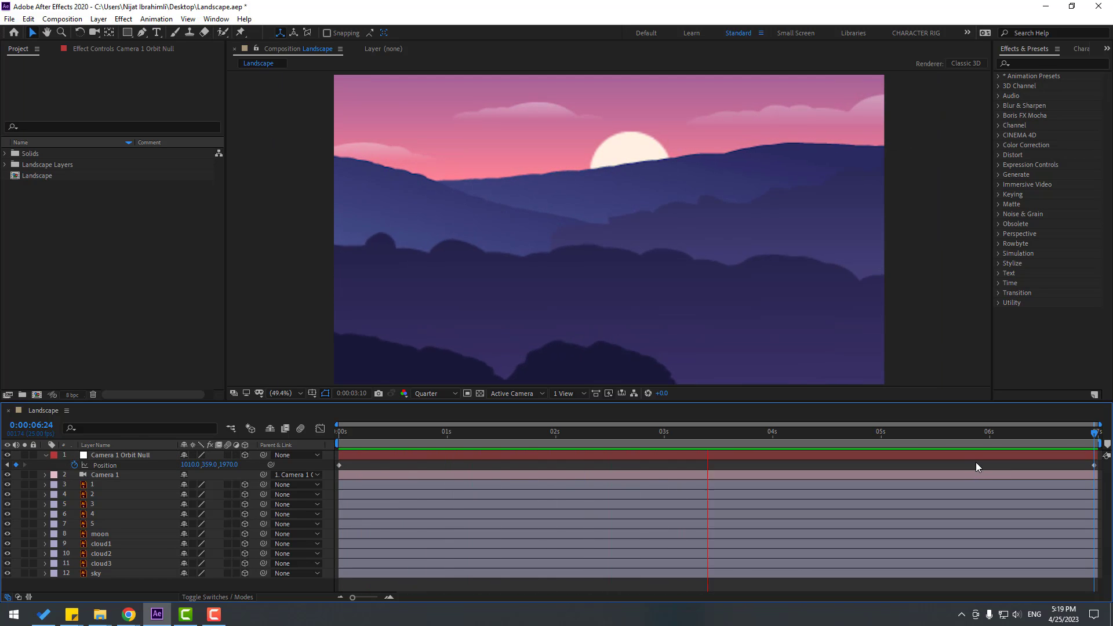
scroll(566, 332, down, 2)
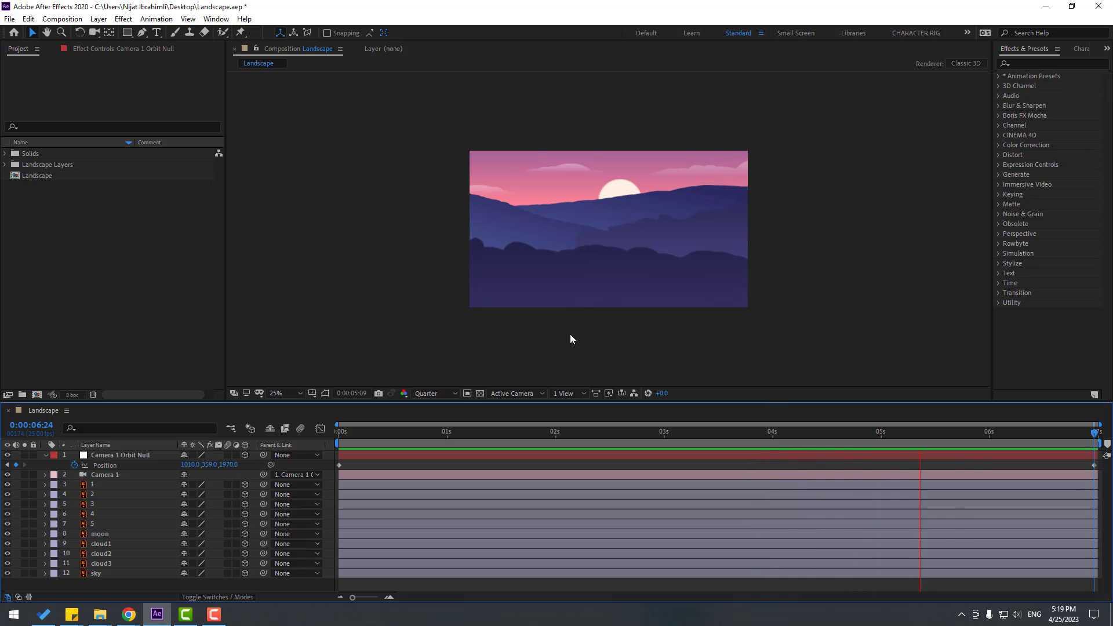
scroll(570, 339, up, 2)
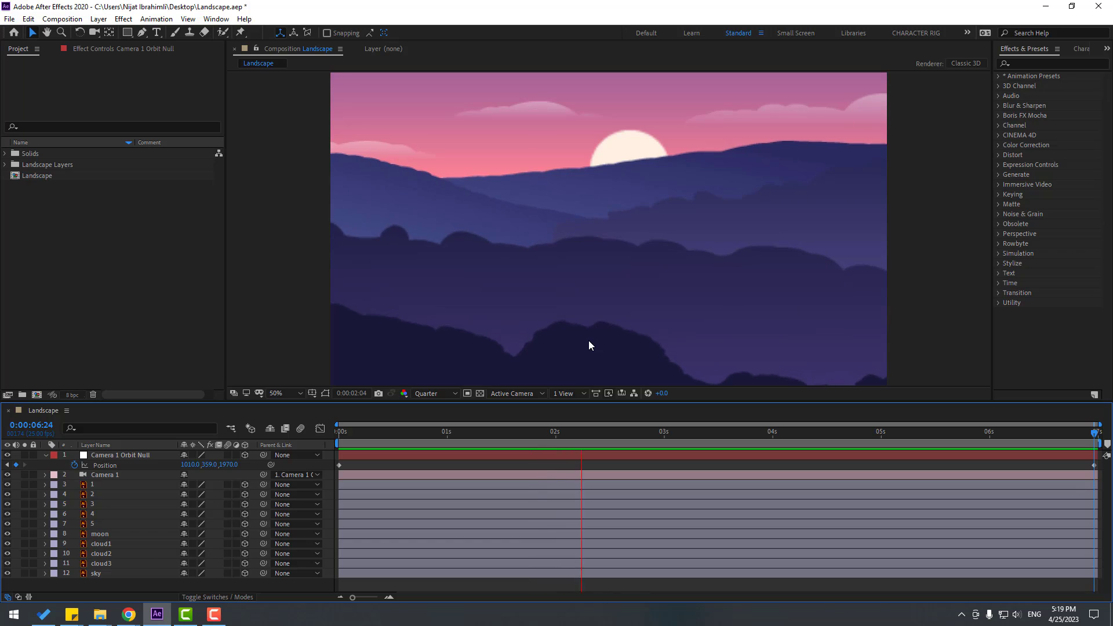
click(360, 432)
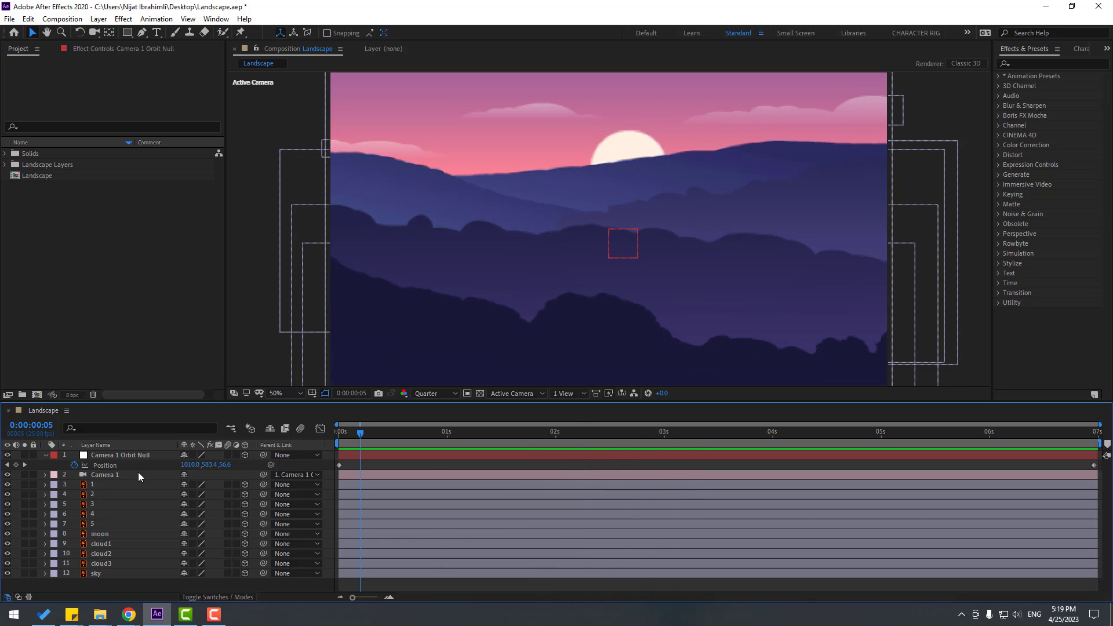
click(99, 475)
drag(92, 33, 146, 33)
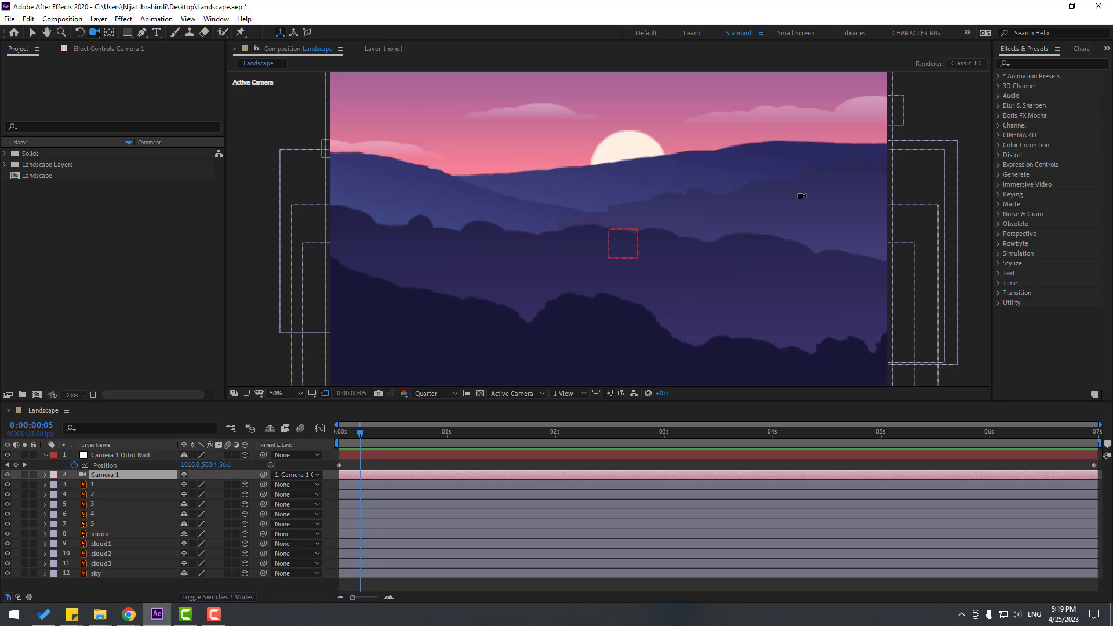
drag(805, 180, 574, 191)
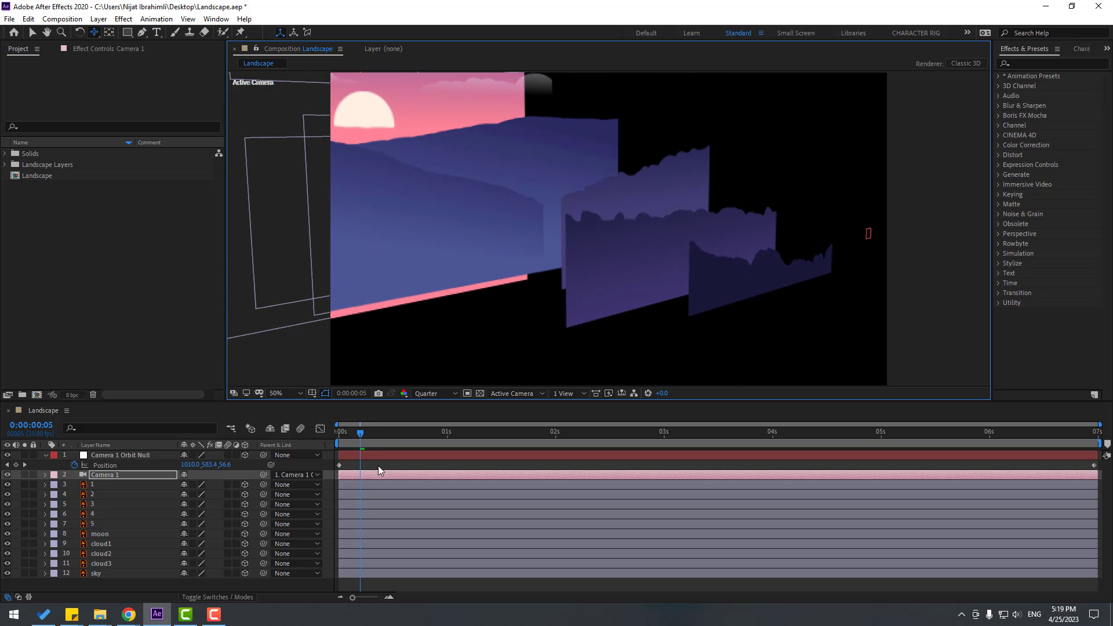
drag(351, 439, 1060, 411)
drag(856, 408, 266, 457)
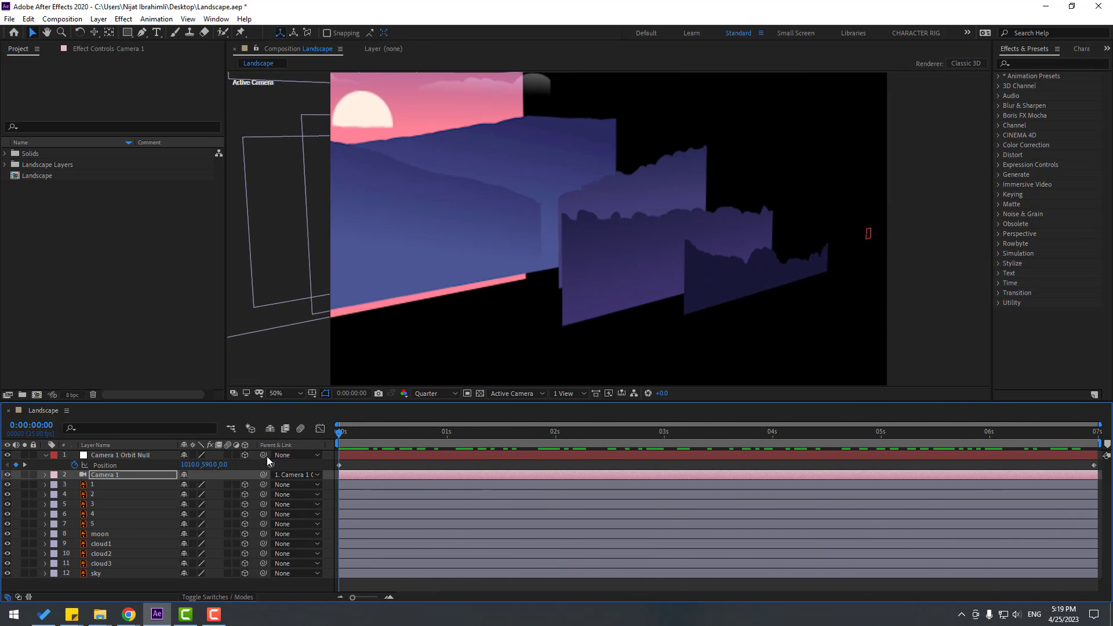
key(space)
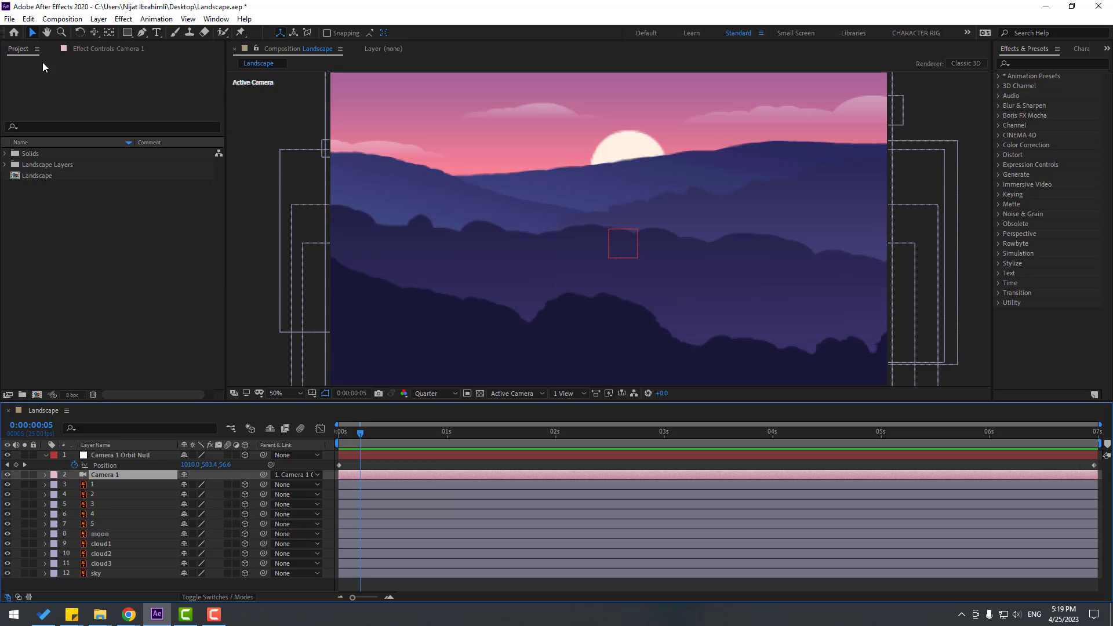
Step: Set a starting Y Rotation keyframe on the Camera 1 Orbit Null at the first frame
click(112, 458)
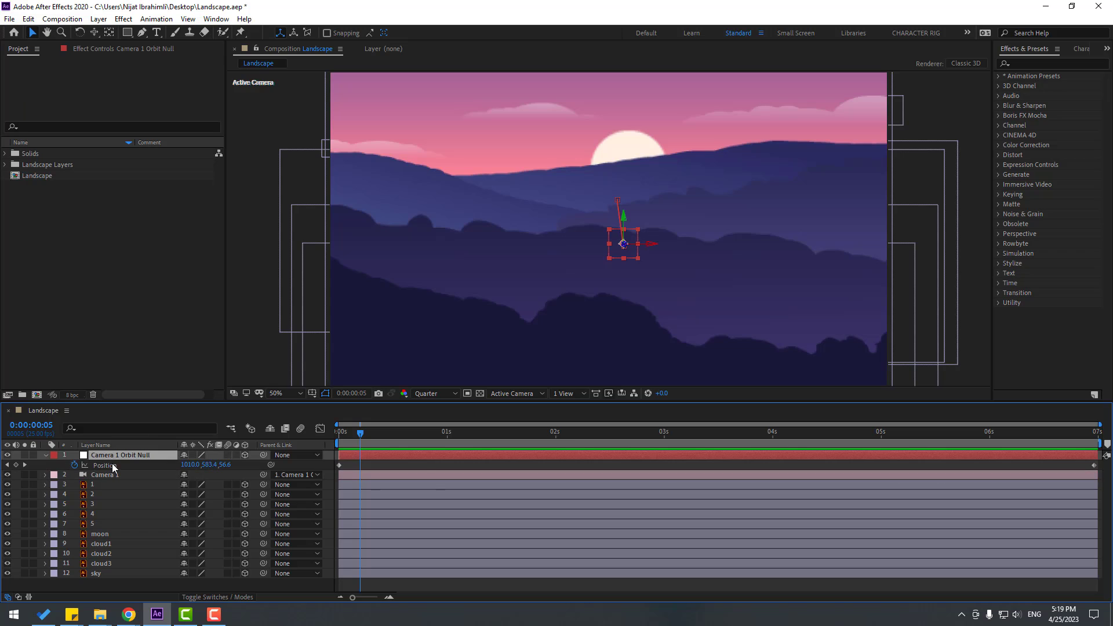
drag(364, 434, 294, 438)
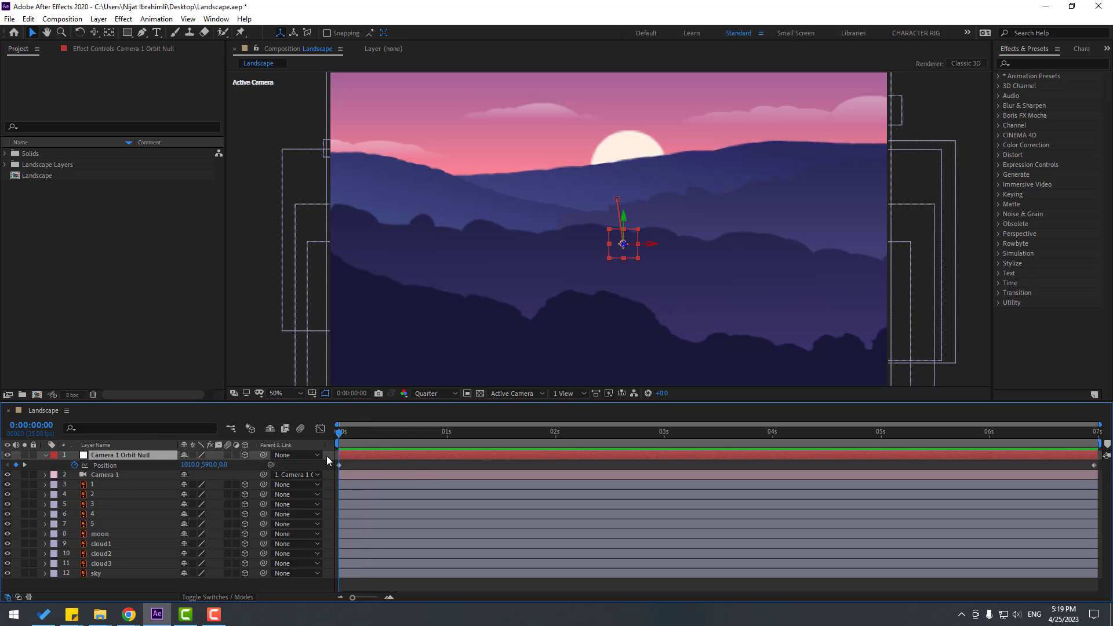
key(shift+r)
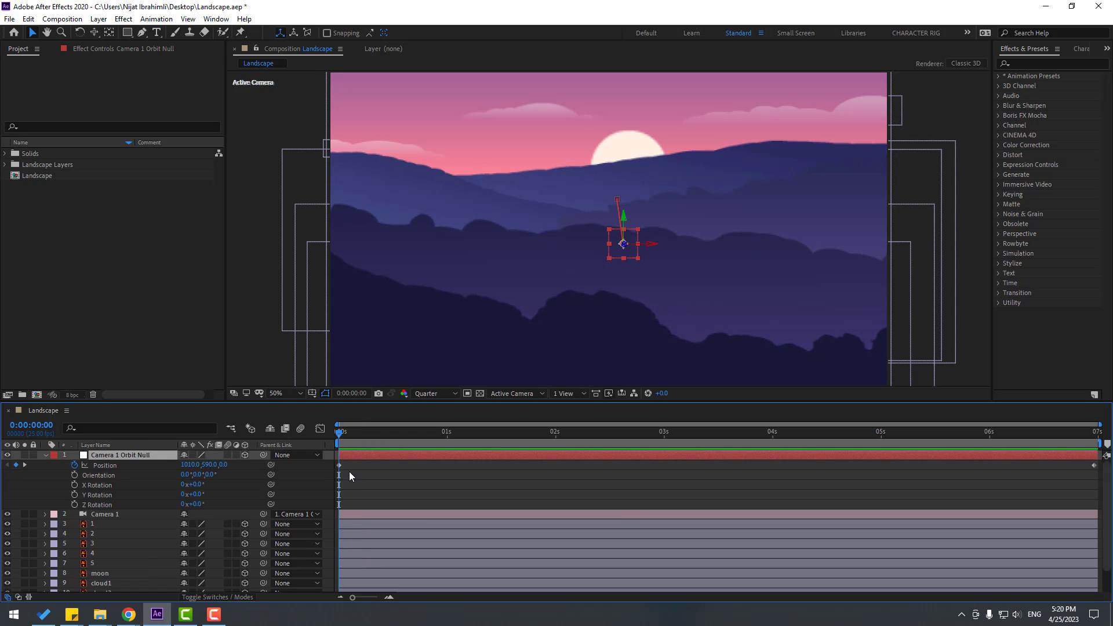
click(74, 494)
mouse_move(196, 494)
mouse_down()
mouse_move(182, 494)
mouse_move(195, 494)
mouse_up()
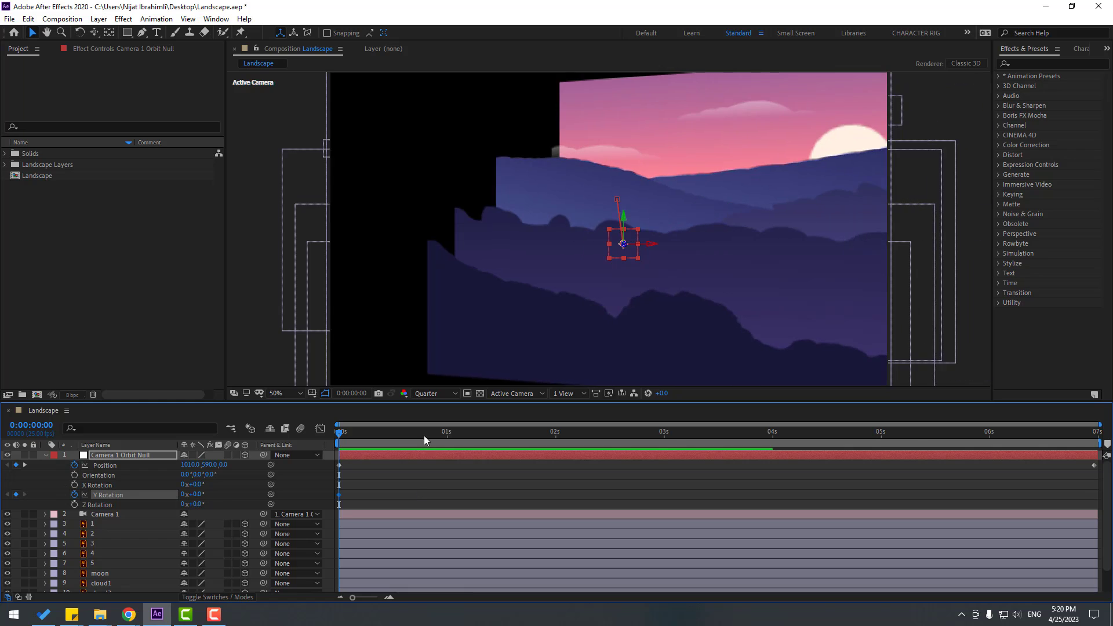
Step: At the final frame, set the orbit null's Y Rotation to -4°, then preview
drag(423, 436, 1095, 441)
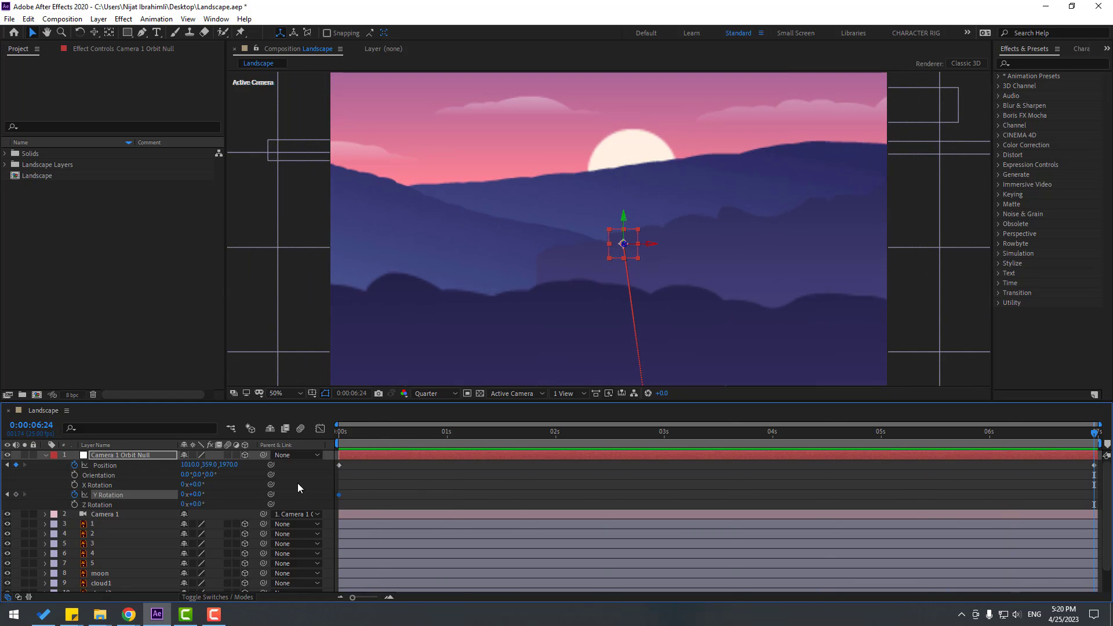
drag(195, 496, 195, 494)
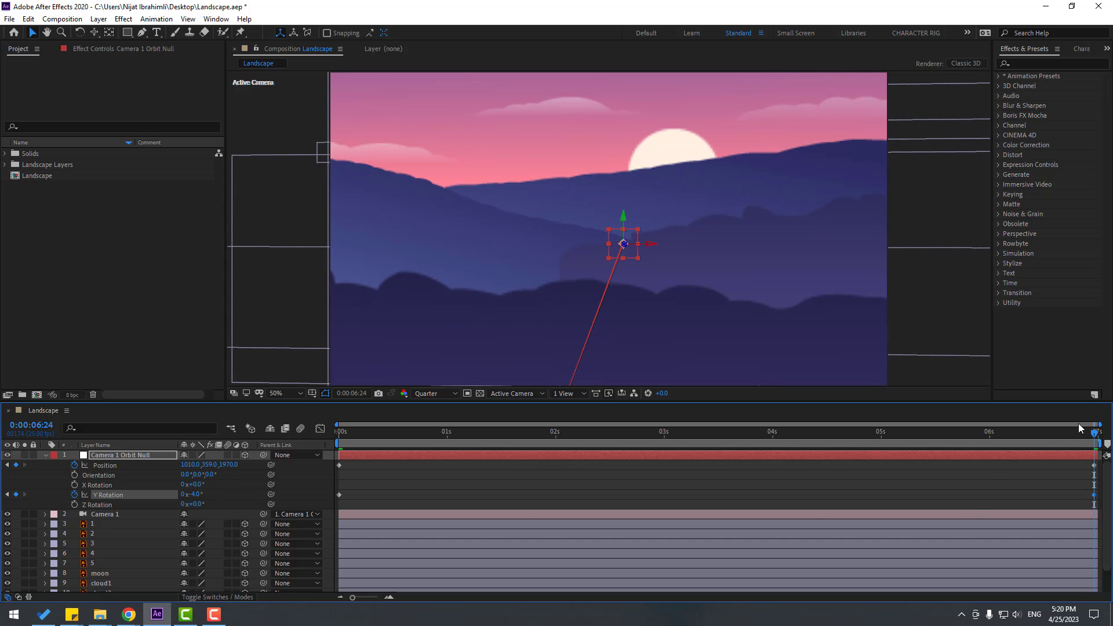
key(space)
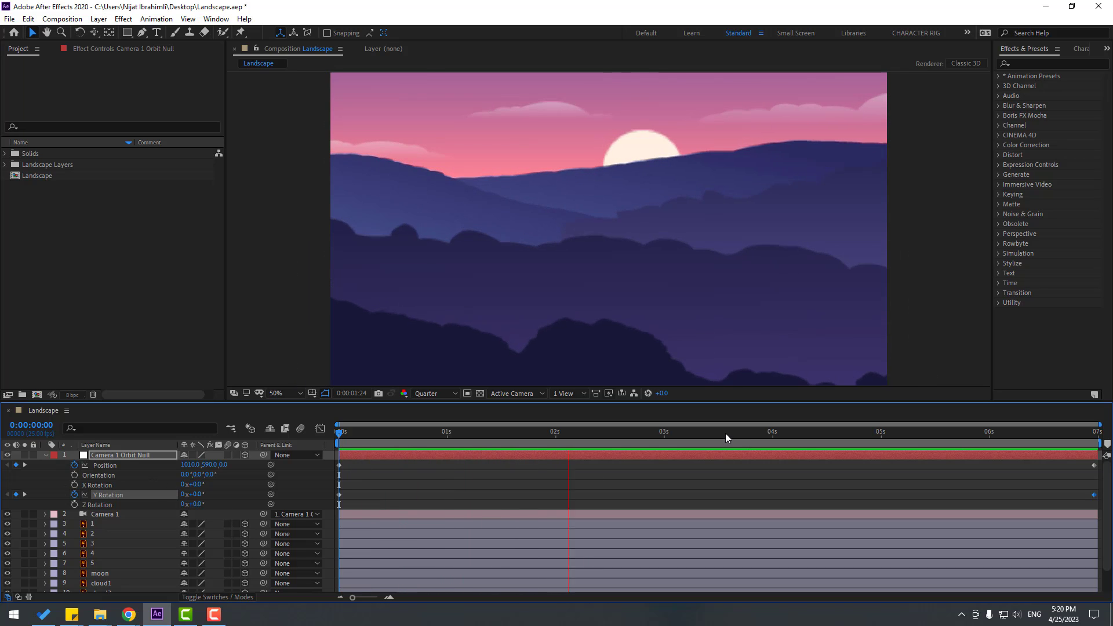
key(space)
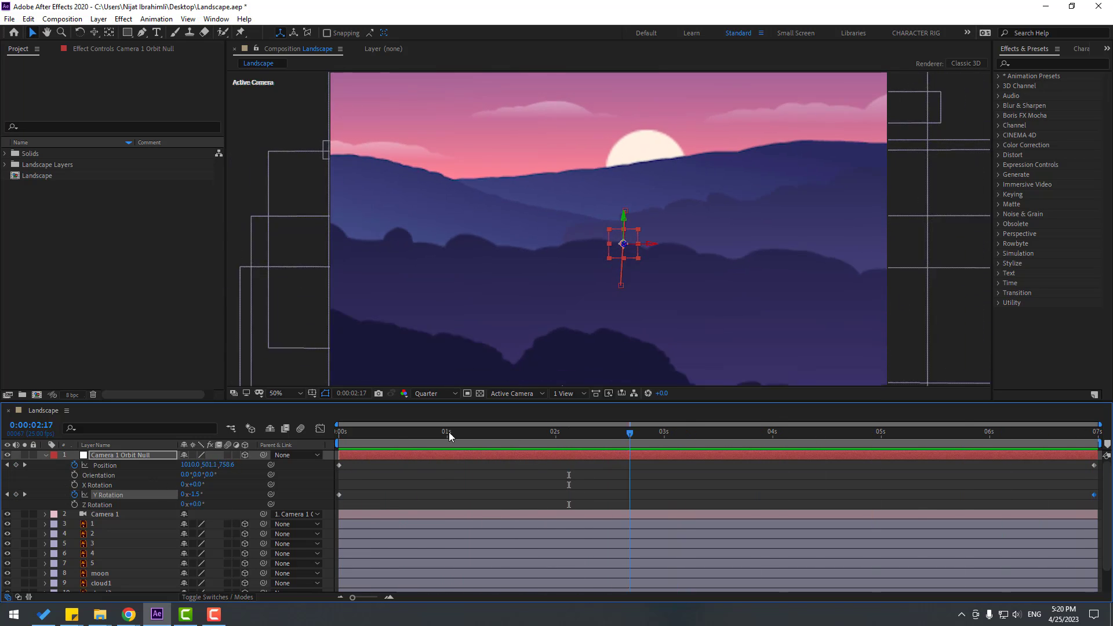
key(Home)
Step: Keyframe the moon's Position at frame 0, lowered behind the hills to Y -503.7
click(624, 143)
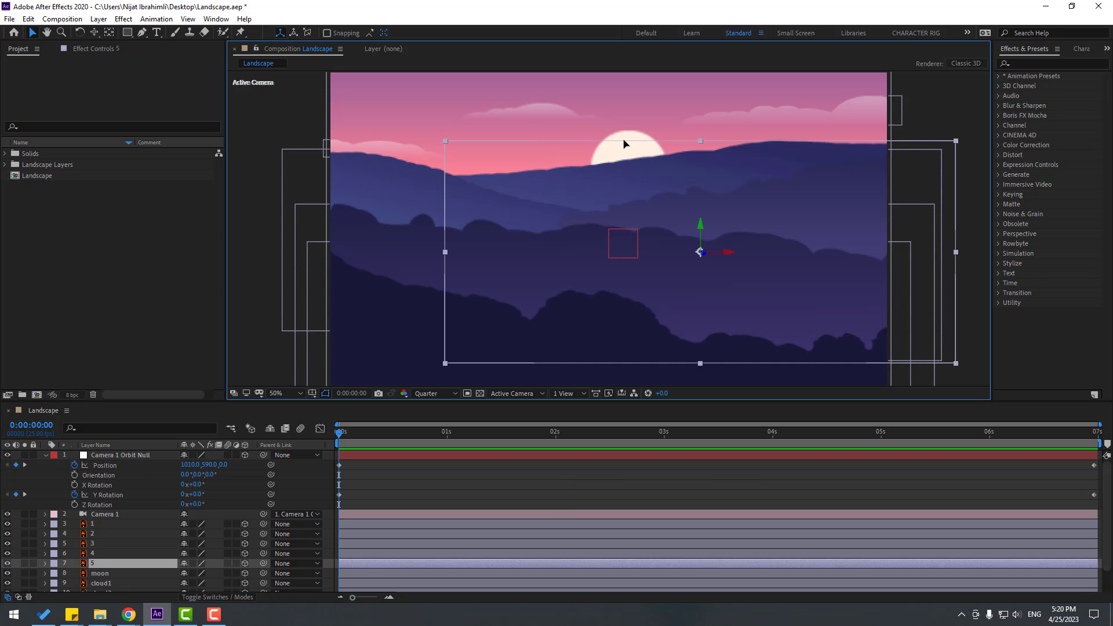
scroll(124, 570, down, 2)
click(121, 547)
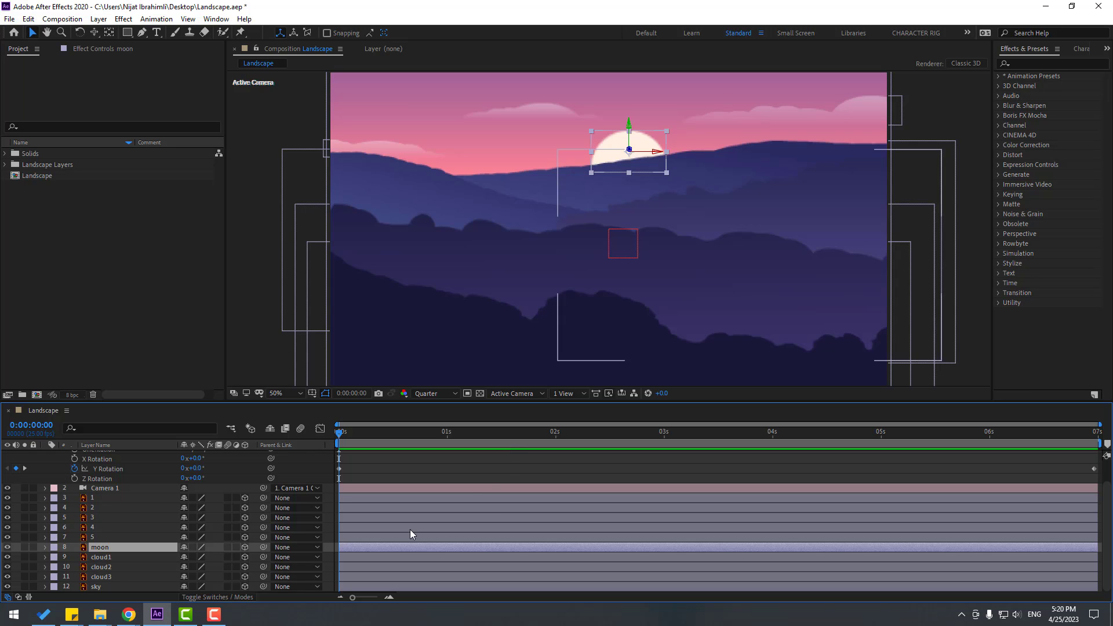
key(p)
click(75, 557)
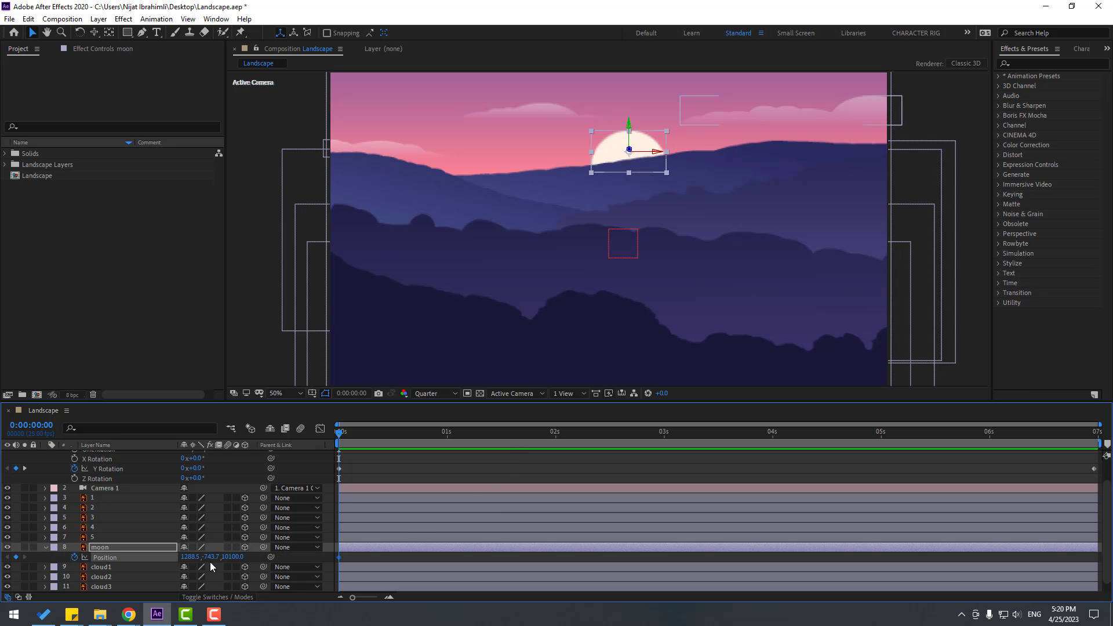
drag(218, 557, 354, 557)
Step: At the last frame, raise the moon to Y -801.7 and preview the rise
drag(339, 433, 1059, 432)
key(End)
drag(209, 557, 29, 561)
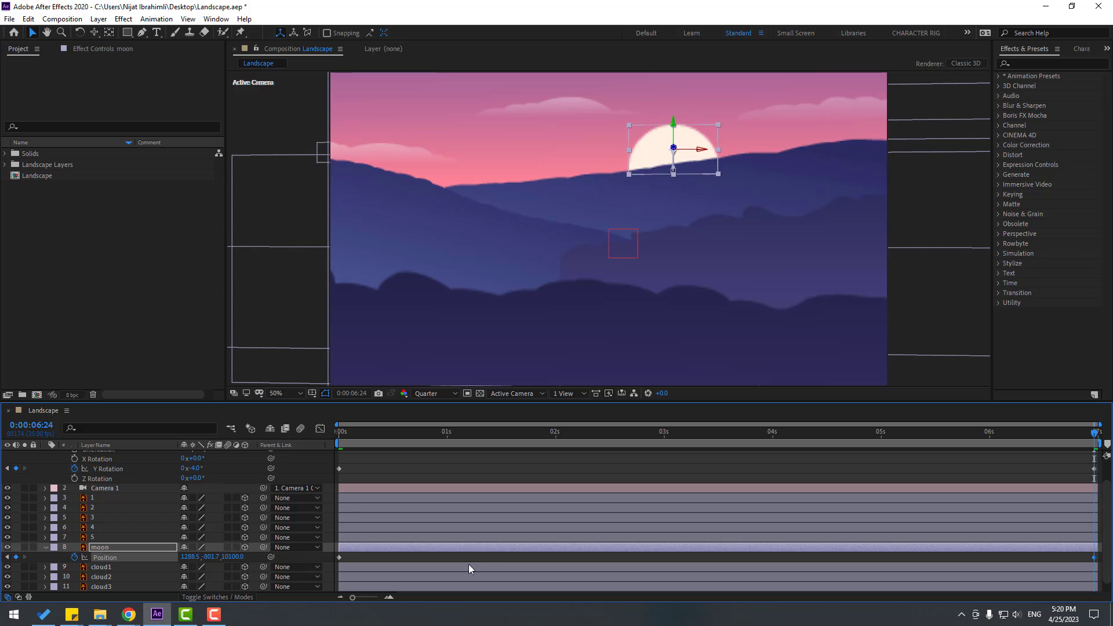
key(space)
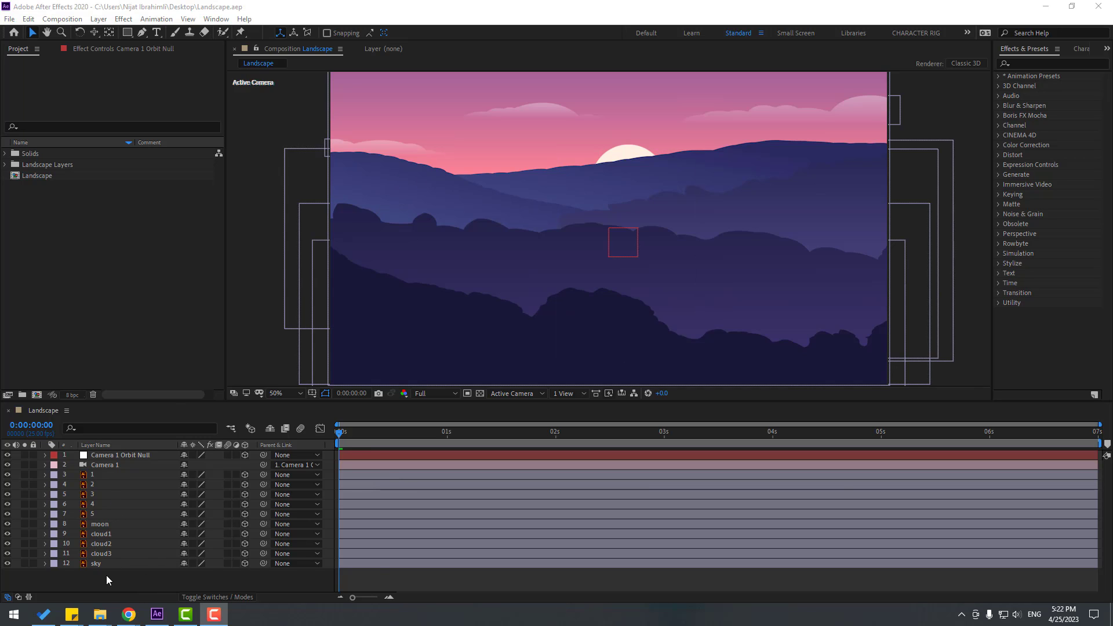
Step: Create a near-white solid named 'Stars' and drag it directly above the sky layer
right_click(106, 575)
mouse_move(193, 451)
click(281, 477)
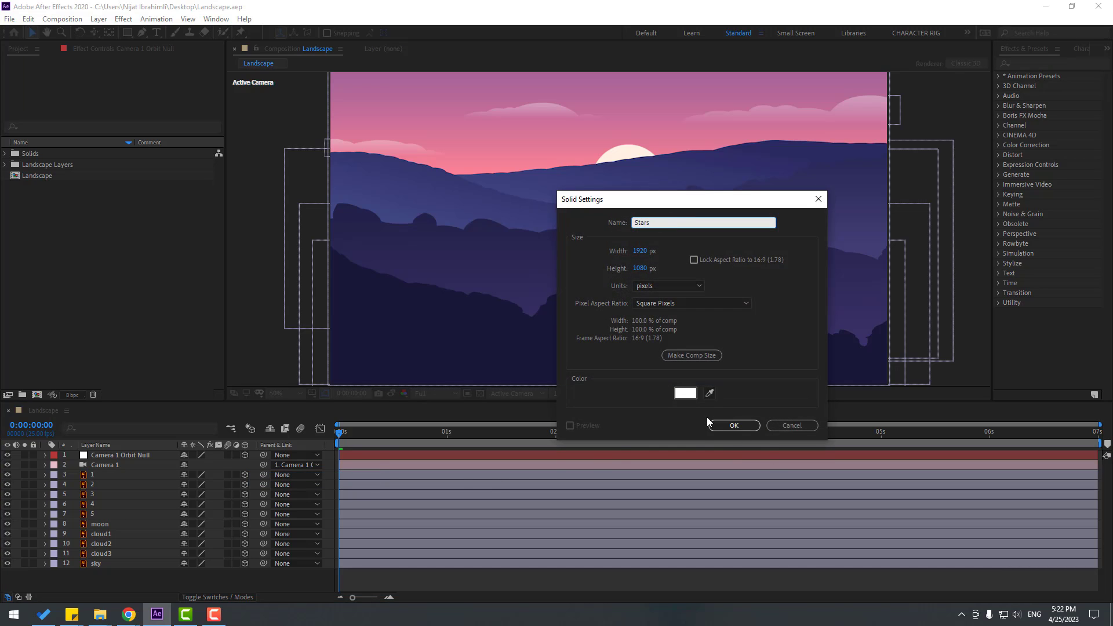
click(677, 395)
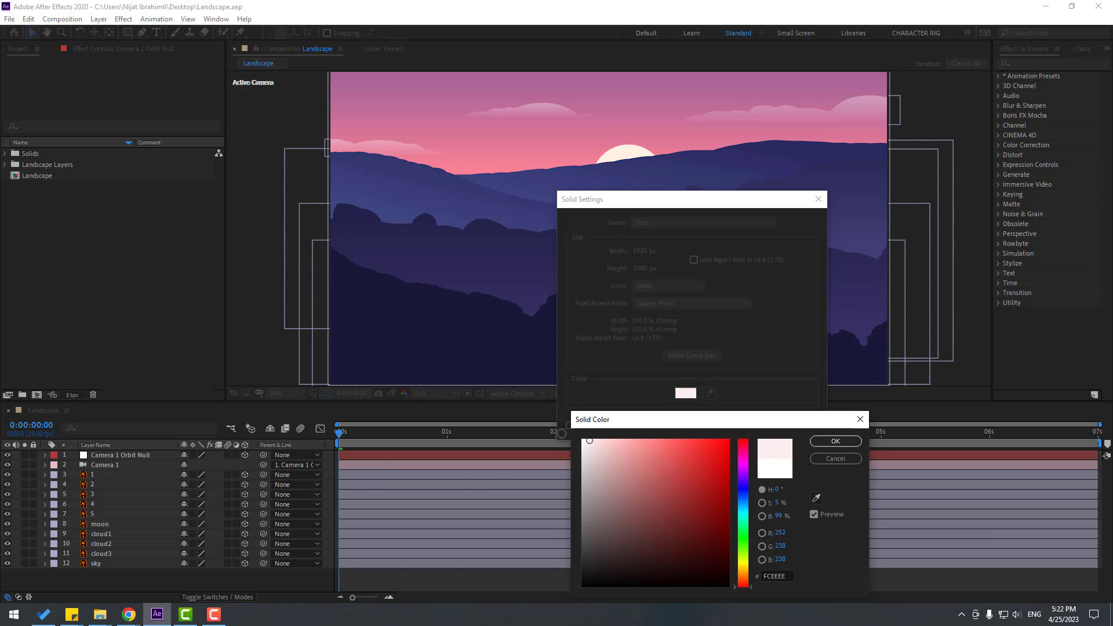
click(826, 459)
click(726, 424)
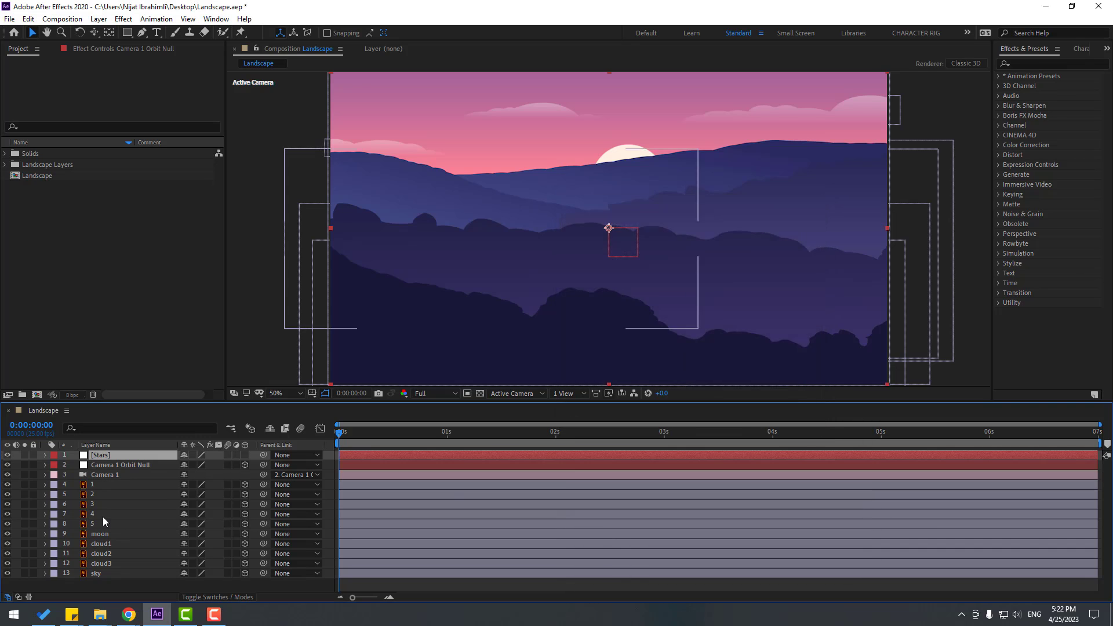
drag(95, 458, 121, 571)
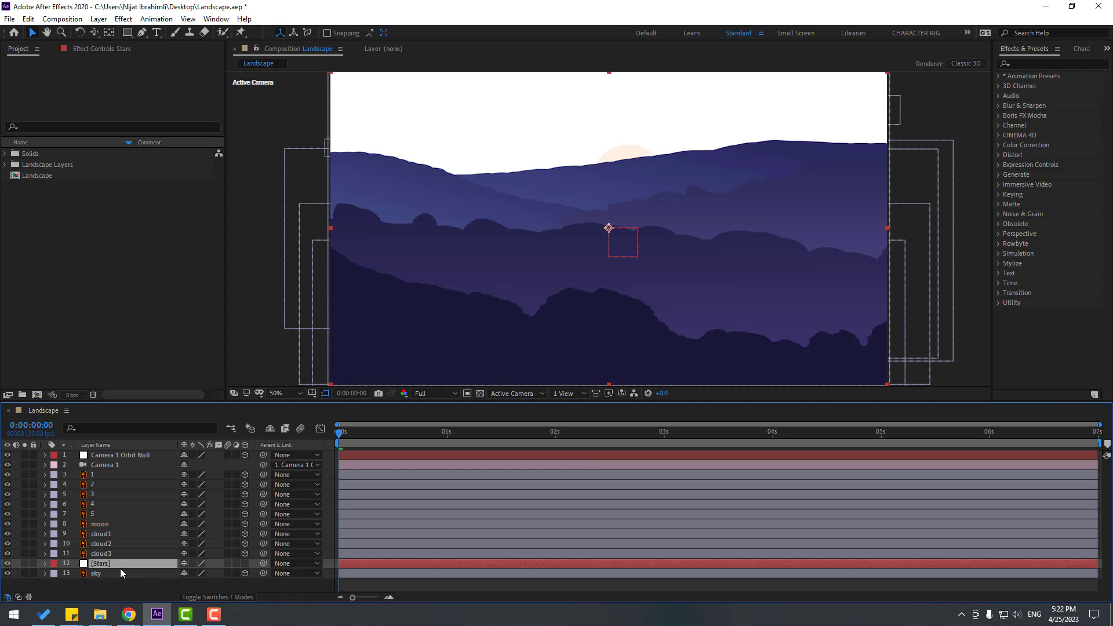
Step: Apply CC Star Burst to Stars with Scatter 350 and Speed 0.10, then preview
click(1038, 62)
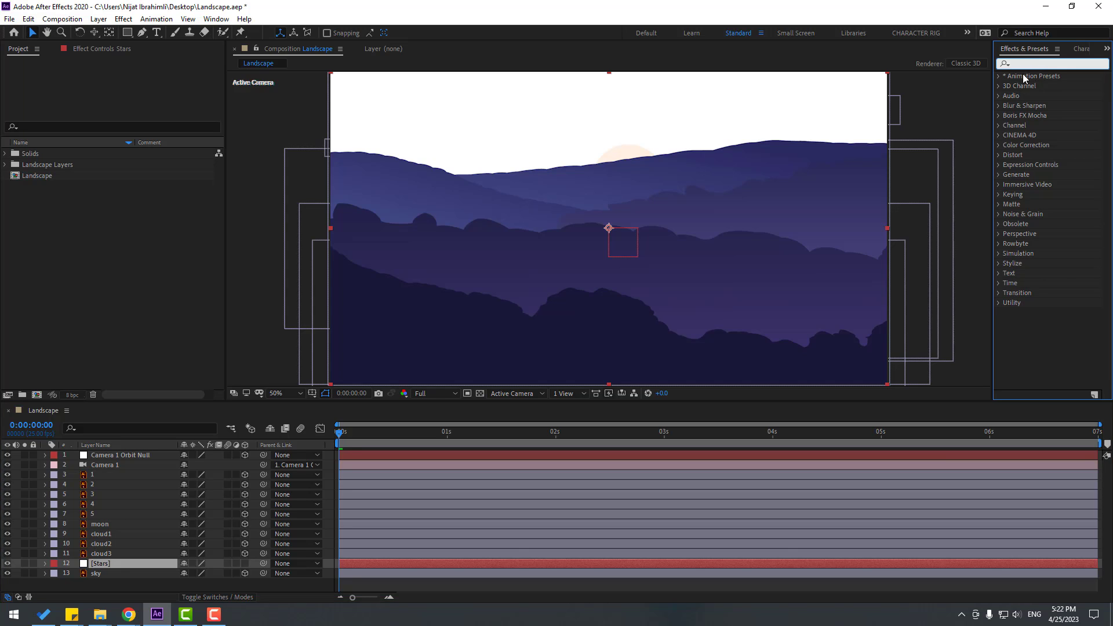
text(stars)
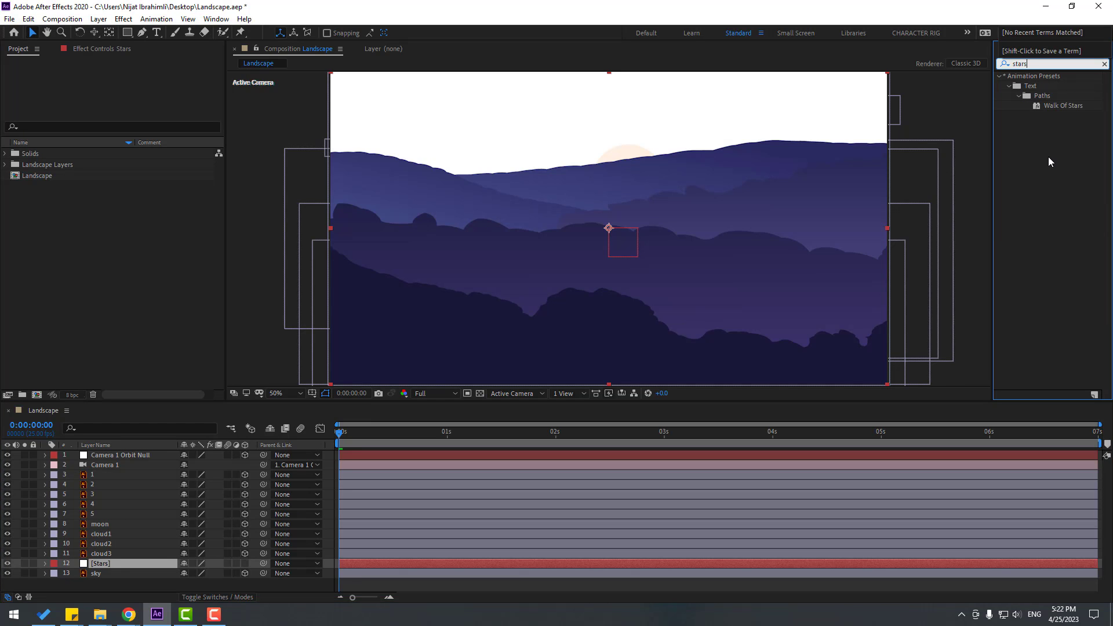
key(BackSpace)
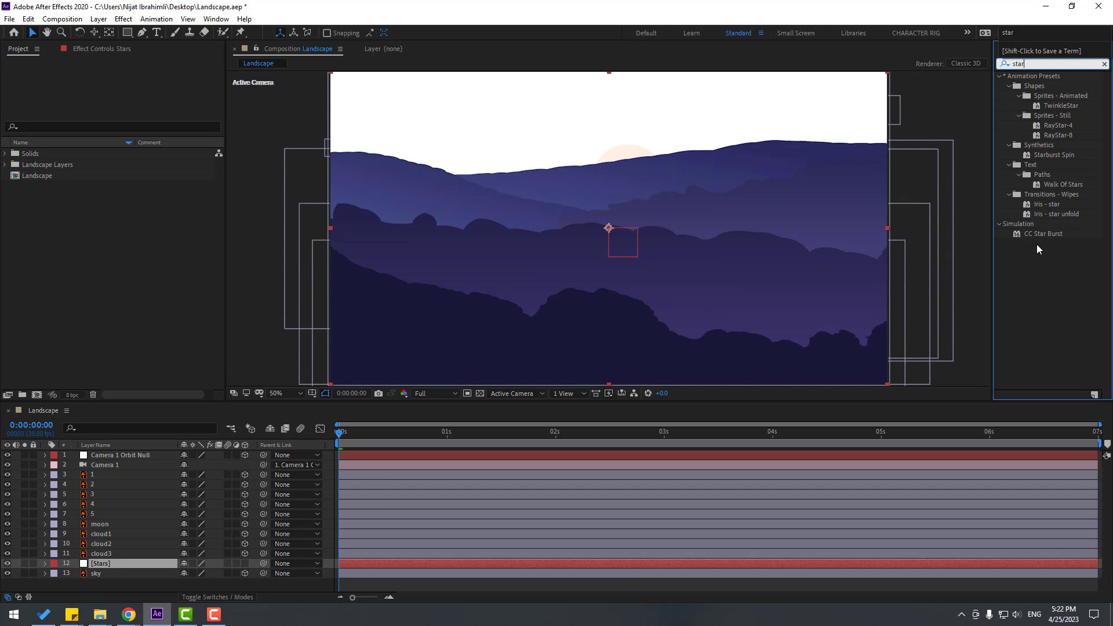
drag(1043, 234, 123, 562)
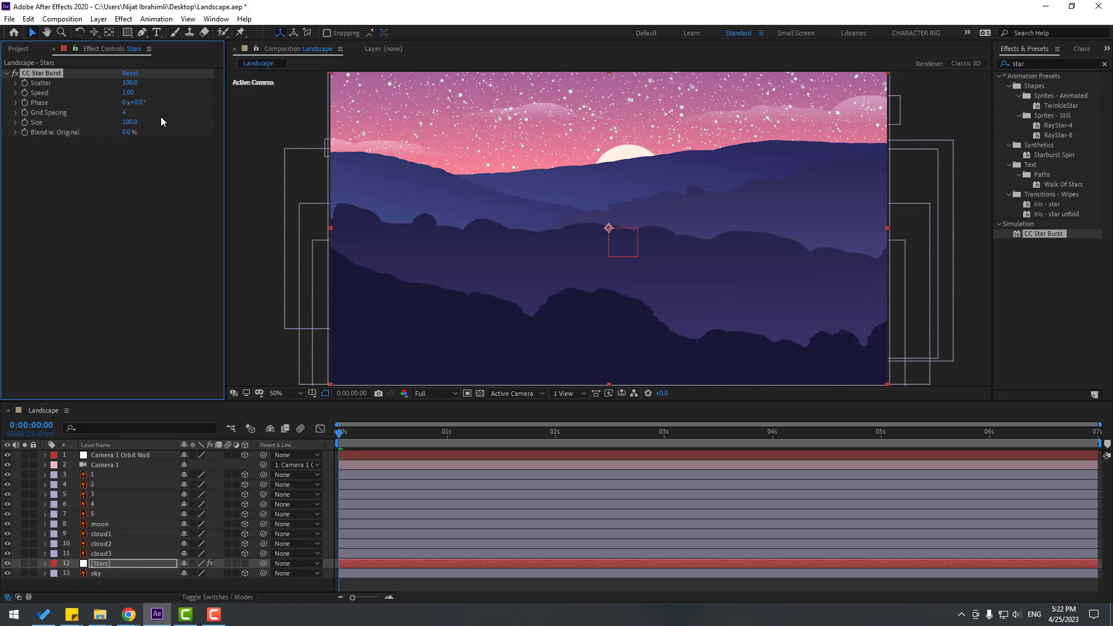
drag(129, 86, 200, 81)
click(129, 93)
key(space)
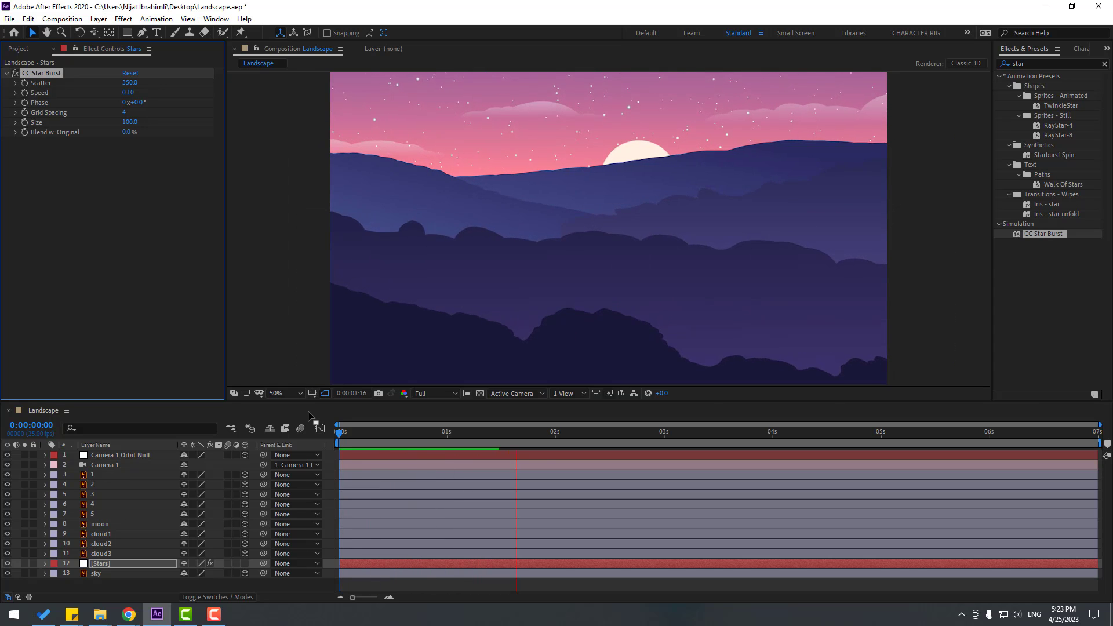
Step: Apply the Glow effect to the Stars layer
click(436, 437)
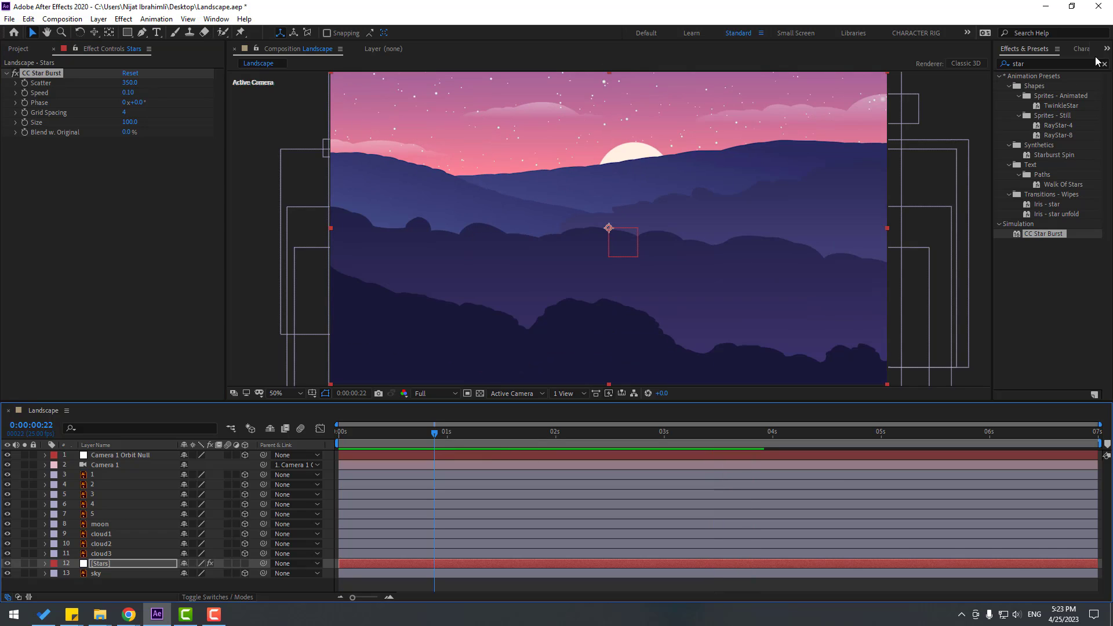
click(1039, 65)
text(glow)
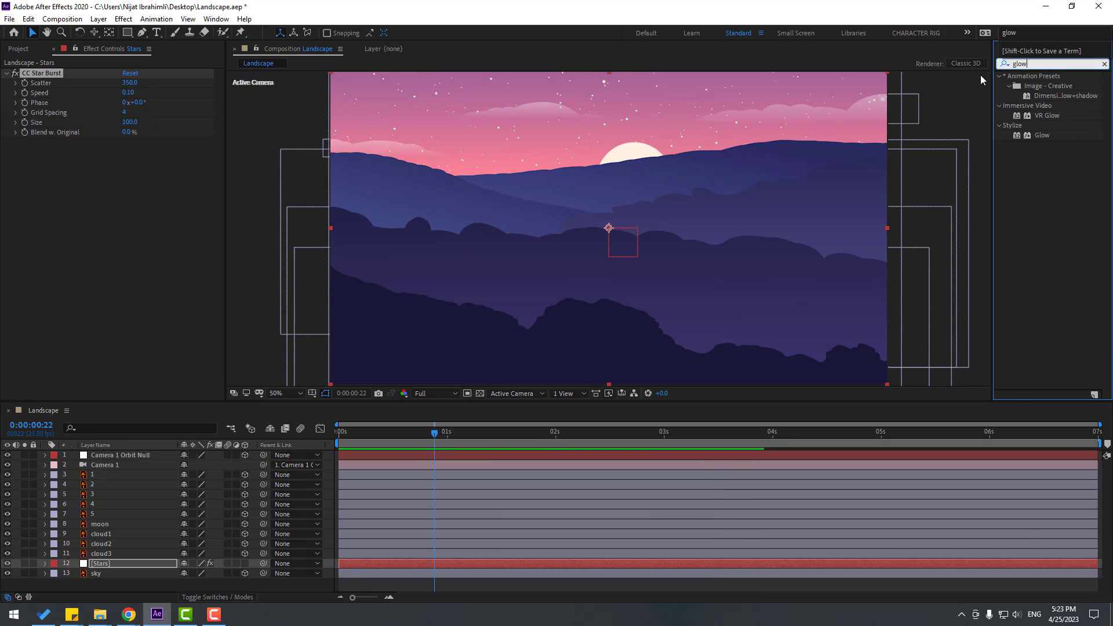
drag(1041, 135, 145, 565)
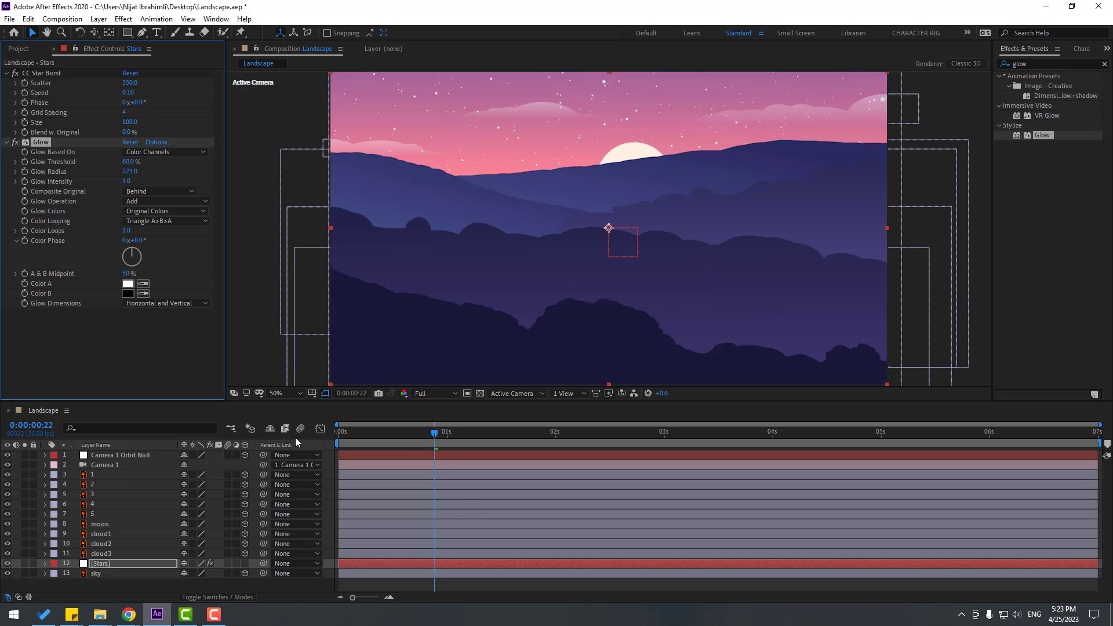
Step: Preview the glowing stars, replaying the shot from the start
key(space)
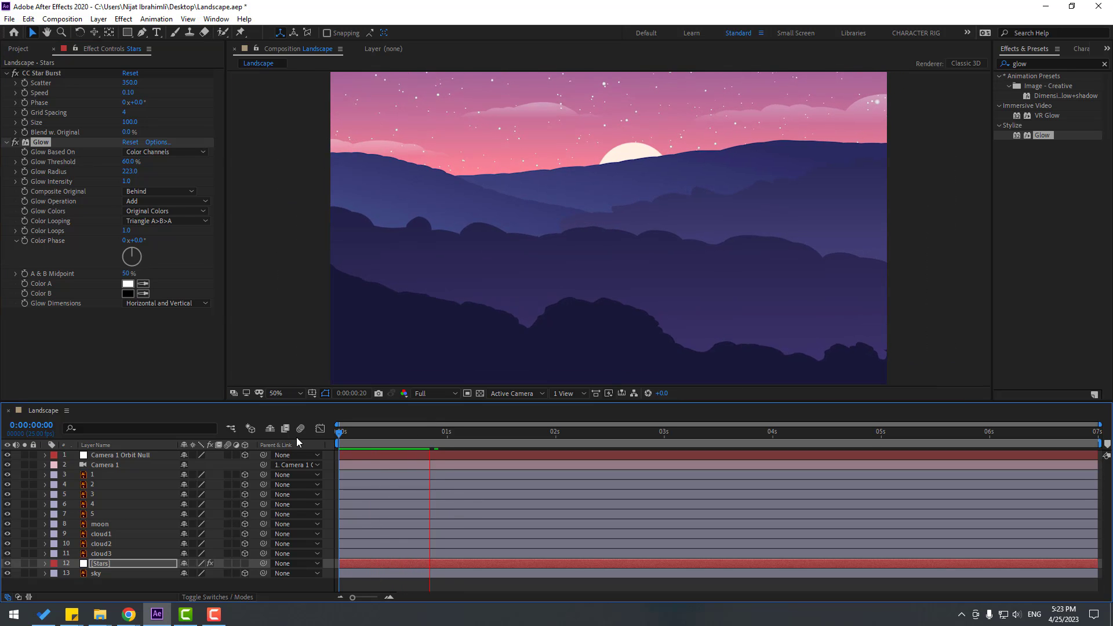
click(646, 433)
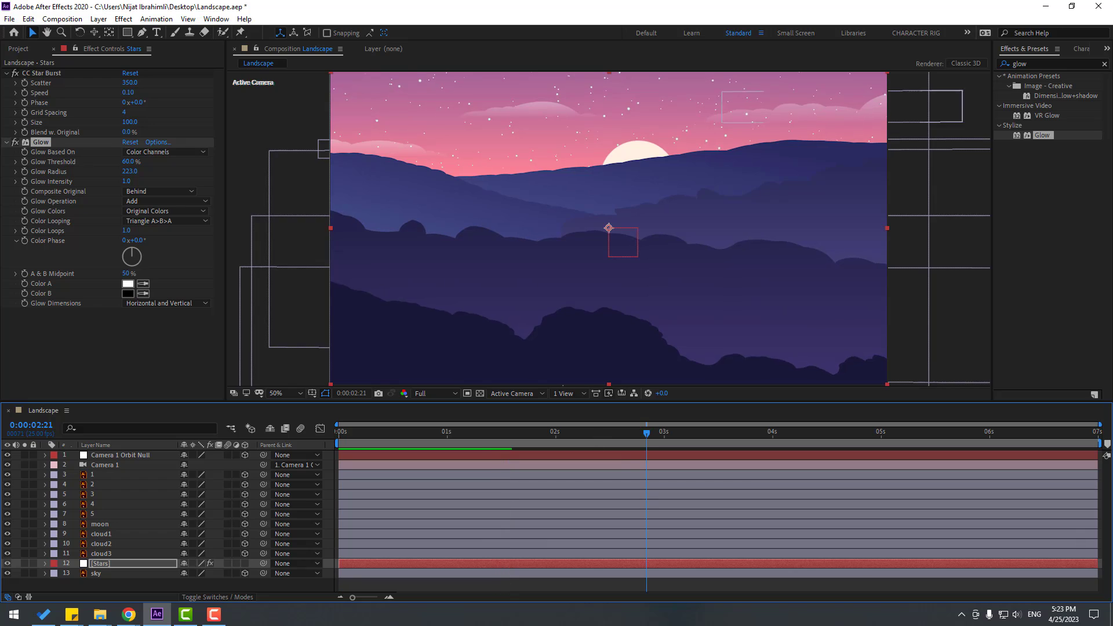
drag(646, 433, 284, 453)
key(space)
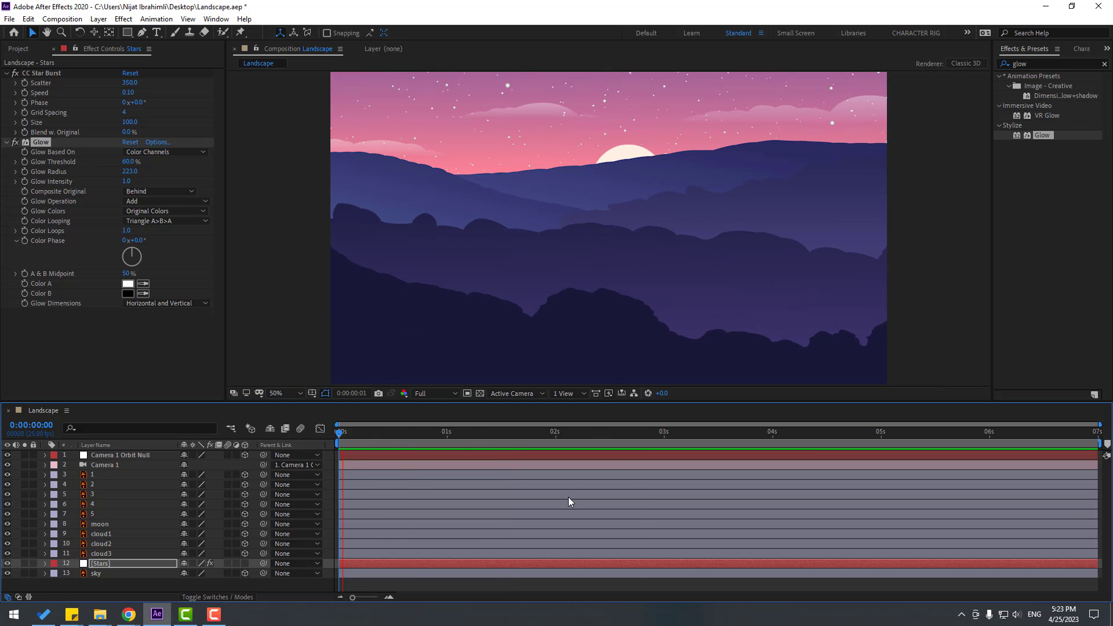